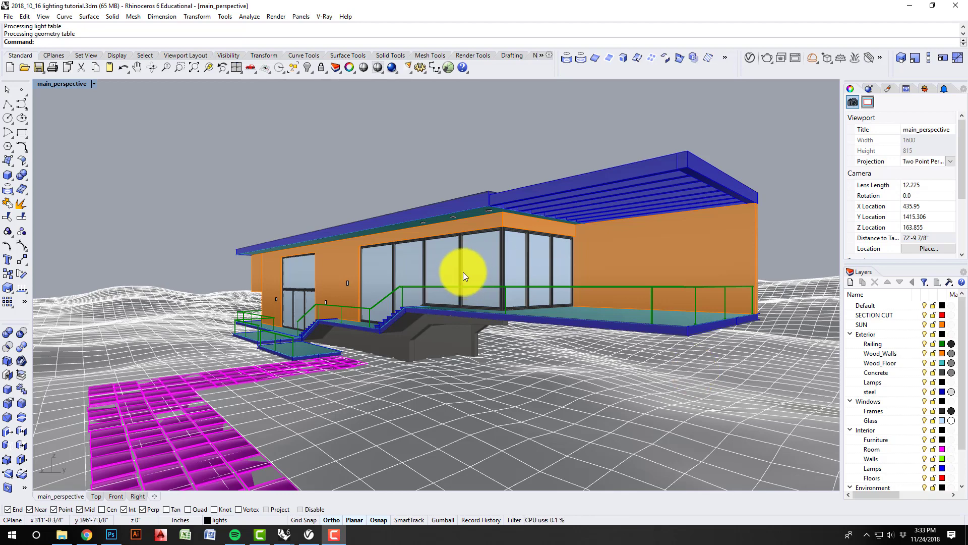
Bring up the V-Ray frame buffer to review the exterior sunset render, and minimize it again.
right_drag(477, 289, 496, 313)
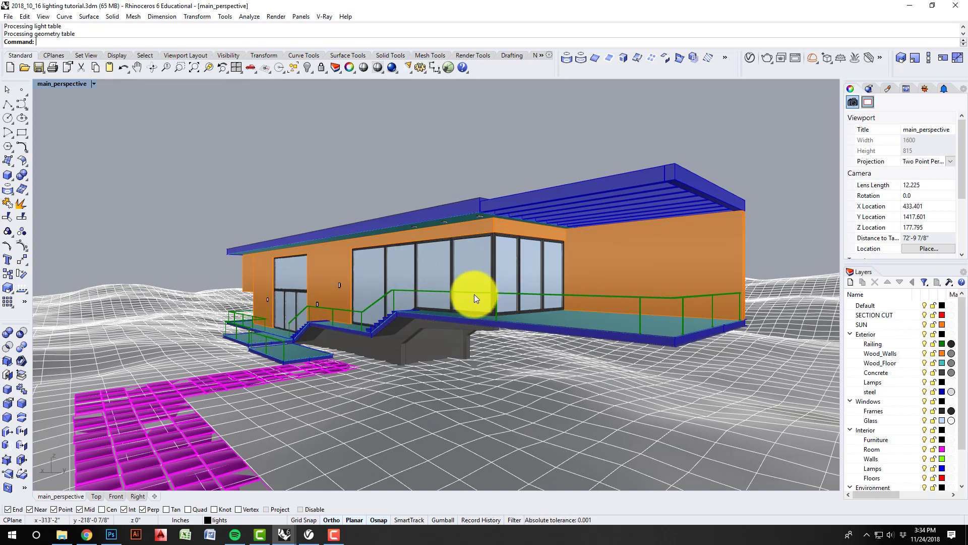
mouse_move(290, 538)
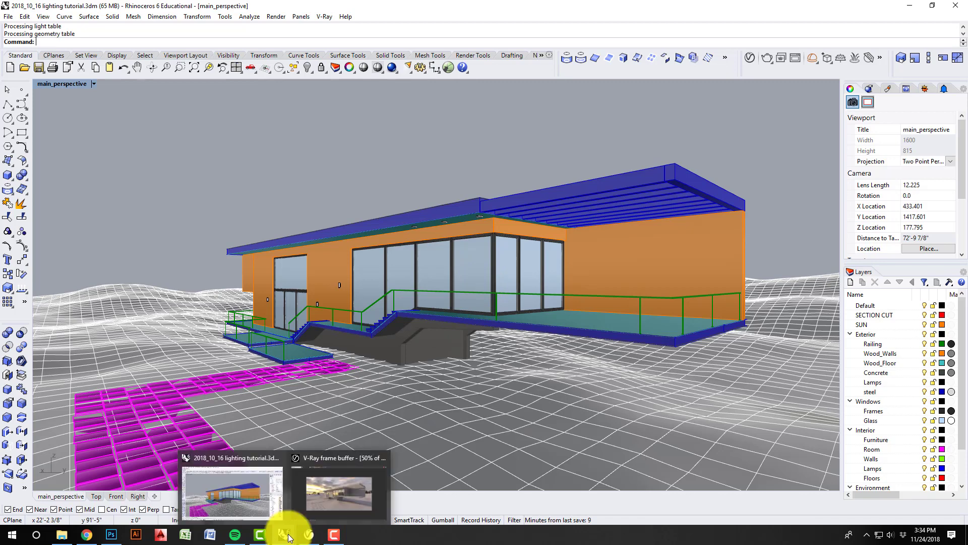
click(328, 498)
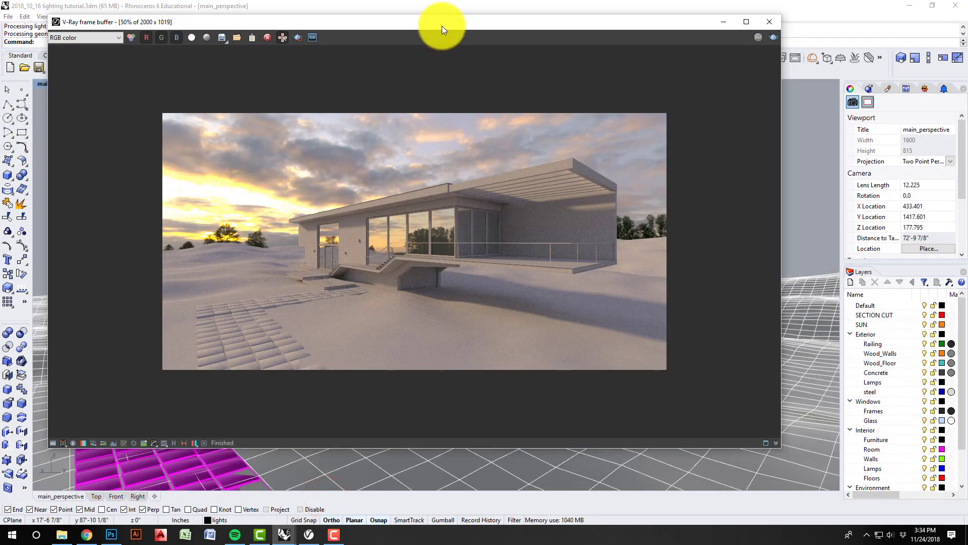
drag(442, 26, 483, 51)
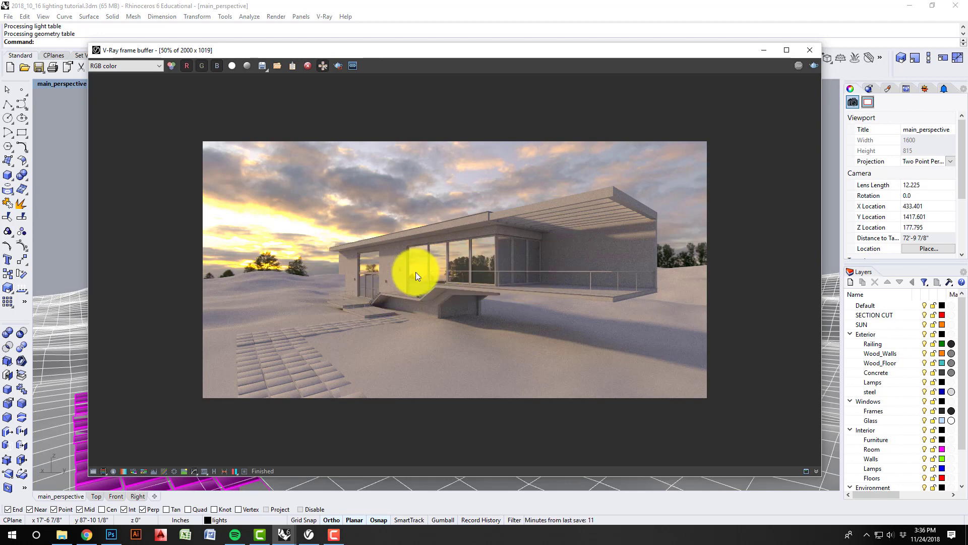
drag(497, 50, 484, 60)
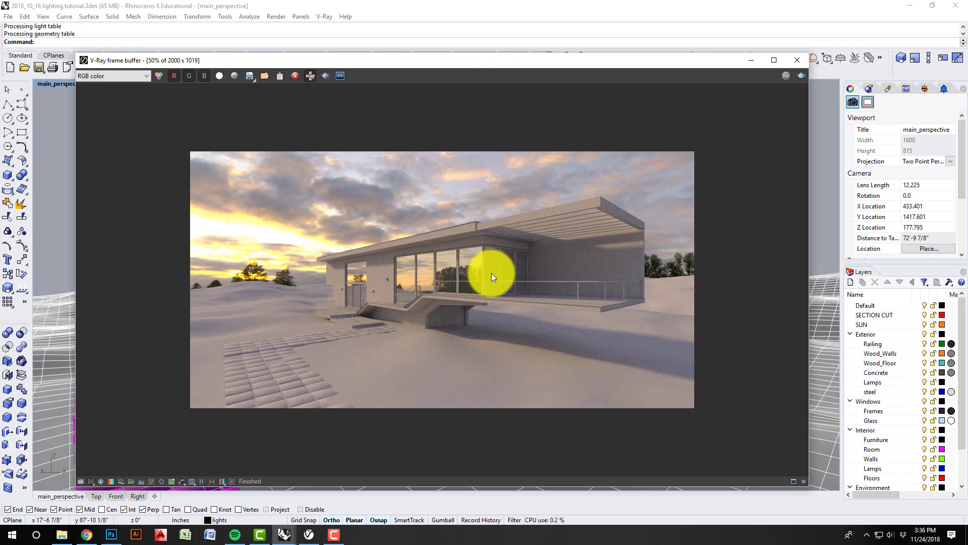
click(751, 62)
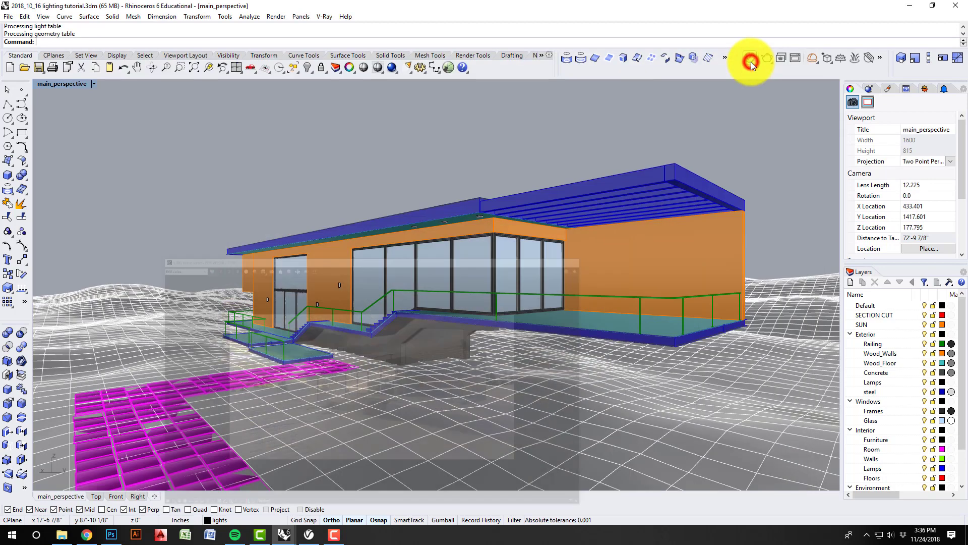
Change the main_perspective viewport's projection to Perspective.
right_drag(529, 294, 529, 300)
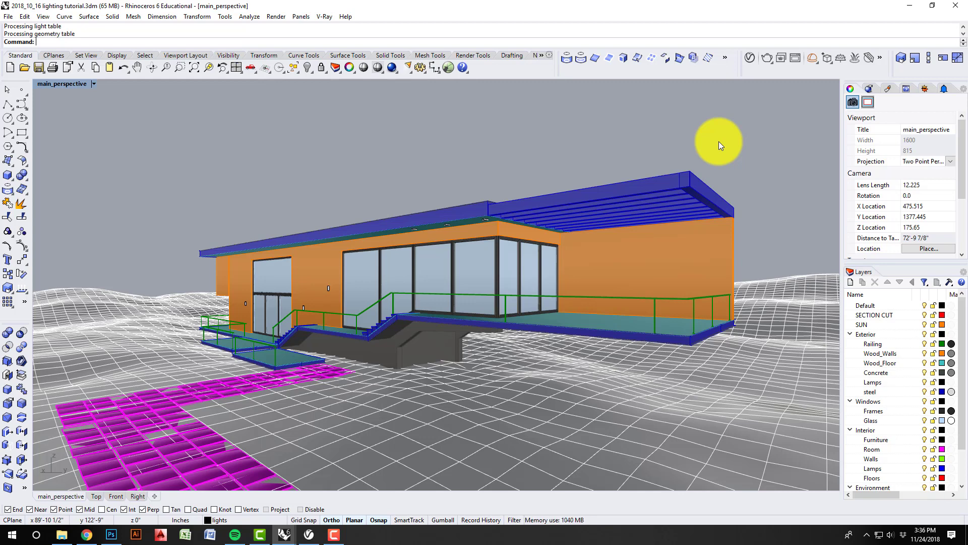
mouse_move(641, 231)
right_down()
mouse_move(627, 238)
mouse_move(655, 232)
right_up()
click(949, 160)
click(913, 179)
right_drag(558, 329, 557, 329)
Examine the house interior, including the recessed ceiling lights, the stairs and the seating area with sofa and lounge chair.
scroll(558, 327, up, 1)
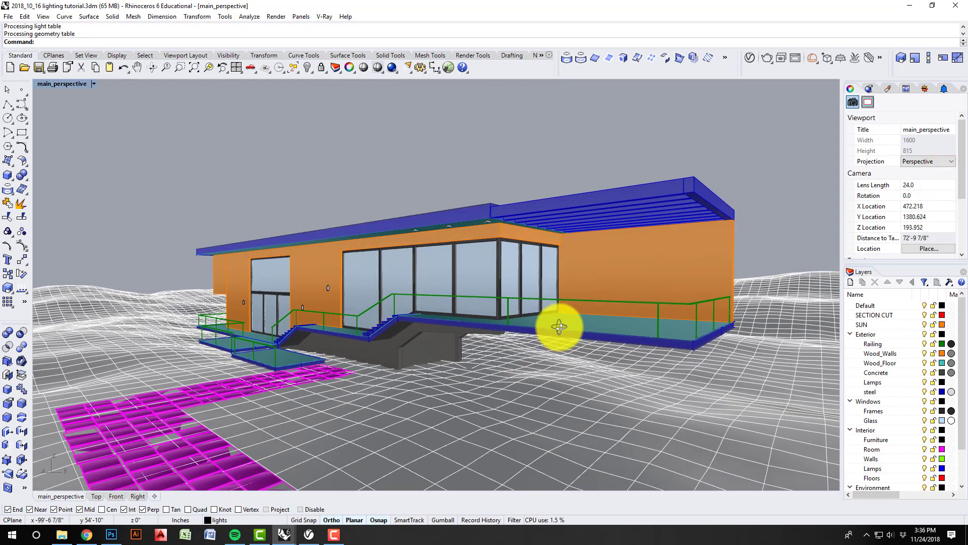
scroll(533, 297, up, 4)
scroll(388, 284, up, 8)
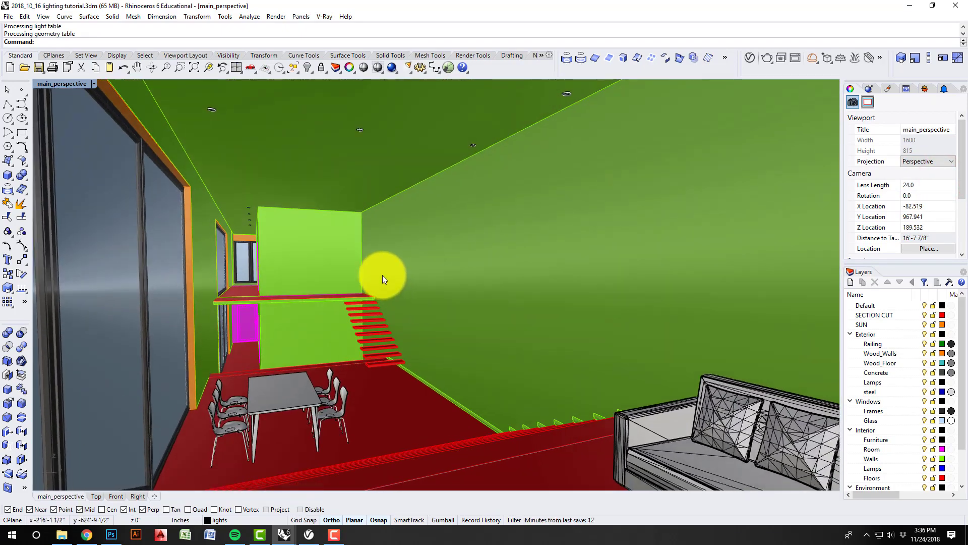
right_drag(382, 271, 247, 108)
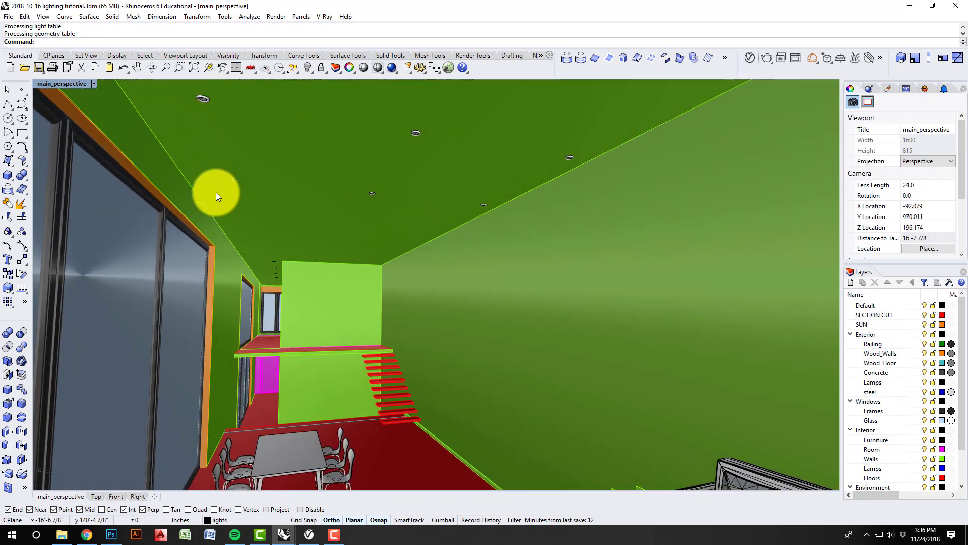
right_drag(309, 225, 389, 207)
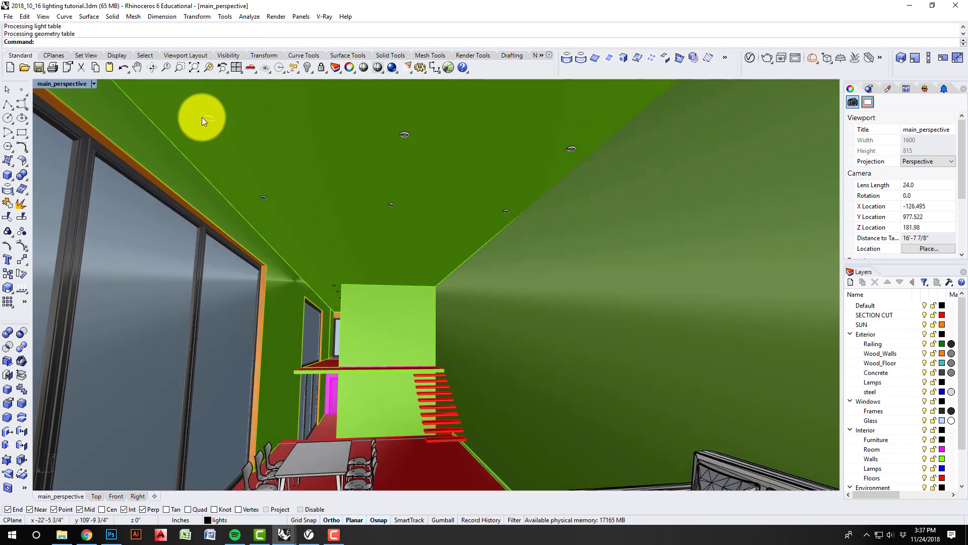
right_drag(334, 337, 352, 335)
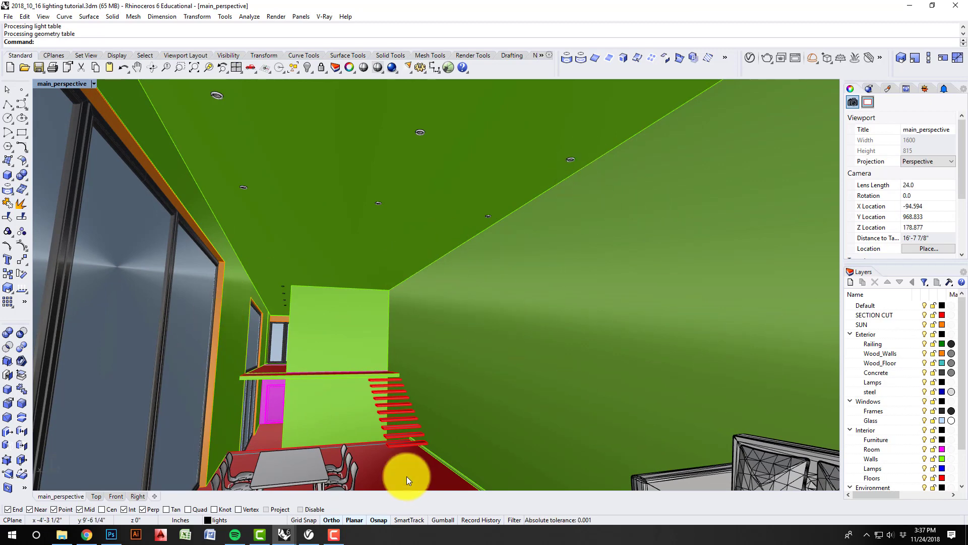
right_drag(398, 350, 493, 345)
scroll(493, 345, down, 2)
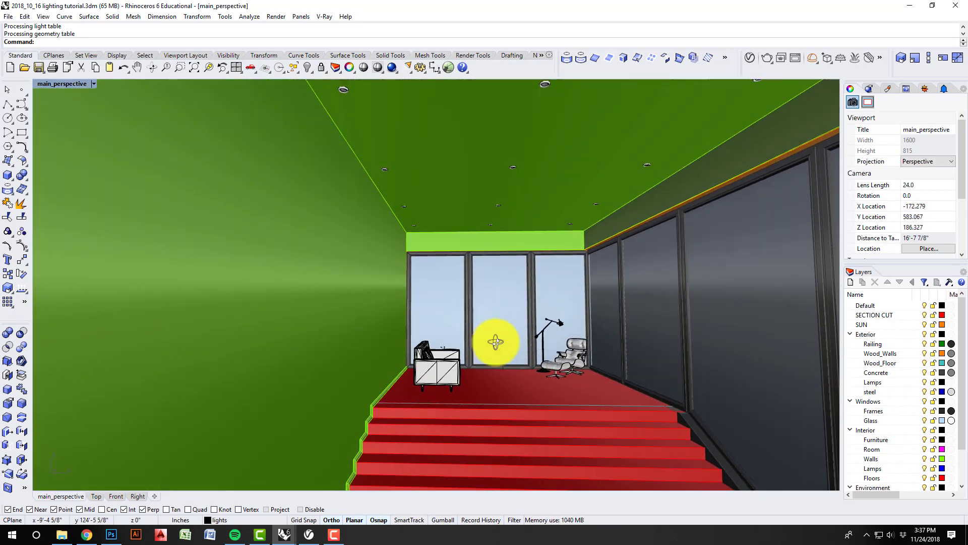
scroll(490, 342, down, 4)
scroll(480, 350, up, 6)
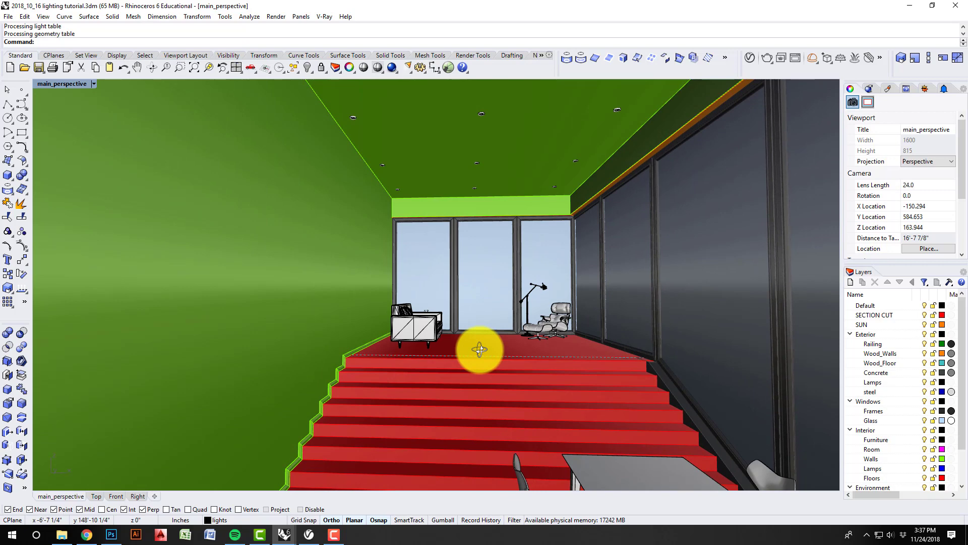
right_drag(480, 349, 536, 378)
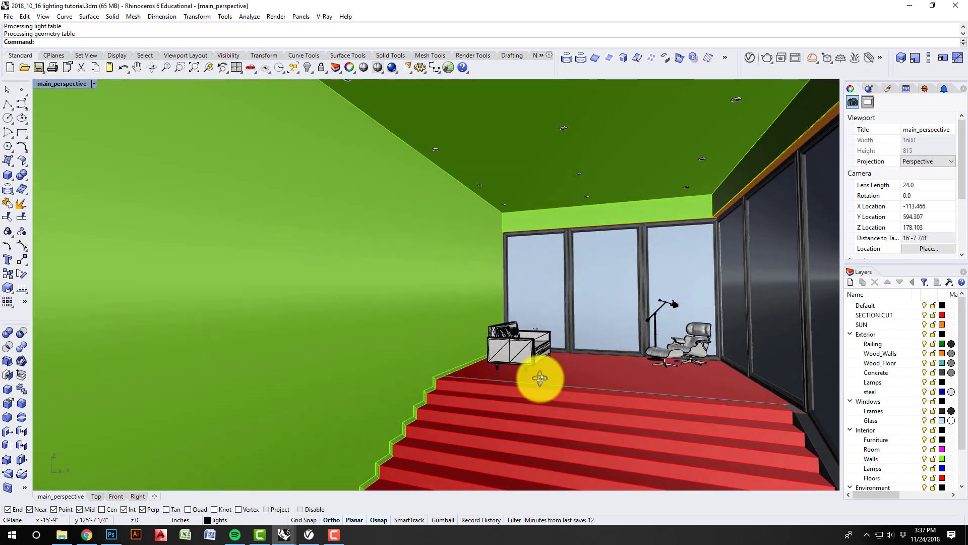
mouse_move(541, 378)
right_down()
mouse_move(529, 320)
mouse_move(564, 329)
mouse_move(559, 361)
mouse_move(558, 345)
mouse_move(558, 361)
mouse_move(553, 353)
mouse_move(519, 372)
mouse_move(542, 363)
right_up()
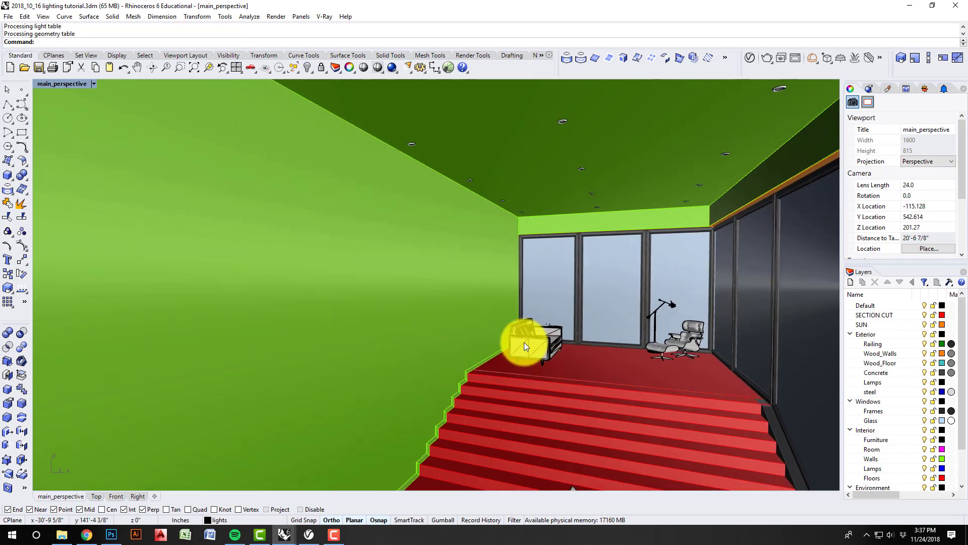
Show all four viewports and place a V-Ray omni light in the Top view between the sofa and the lounge chair.
double_click(68, 83)
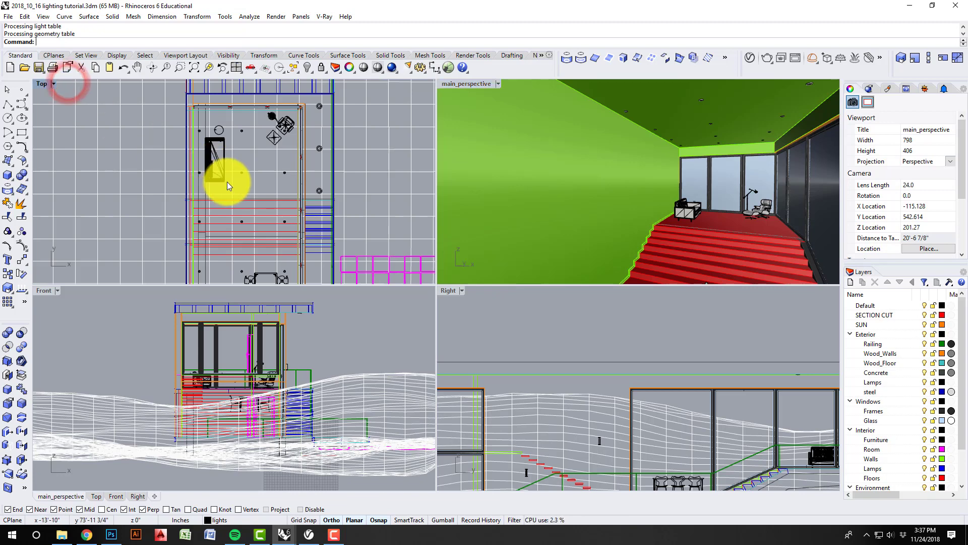
scroll(227, 182, down, 4)
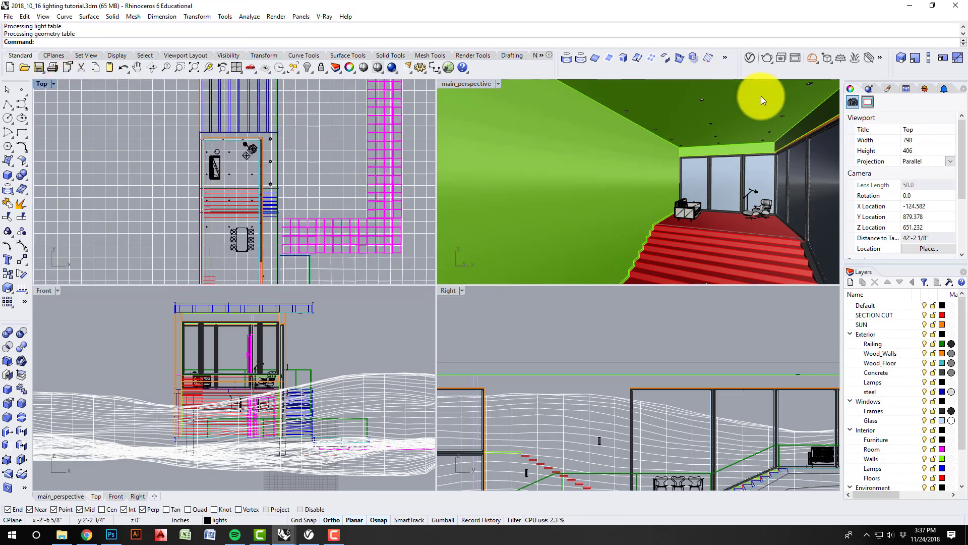
click(817, 61)
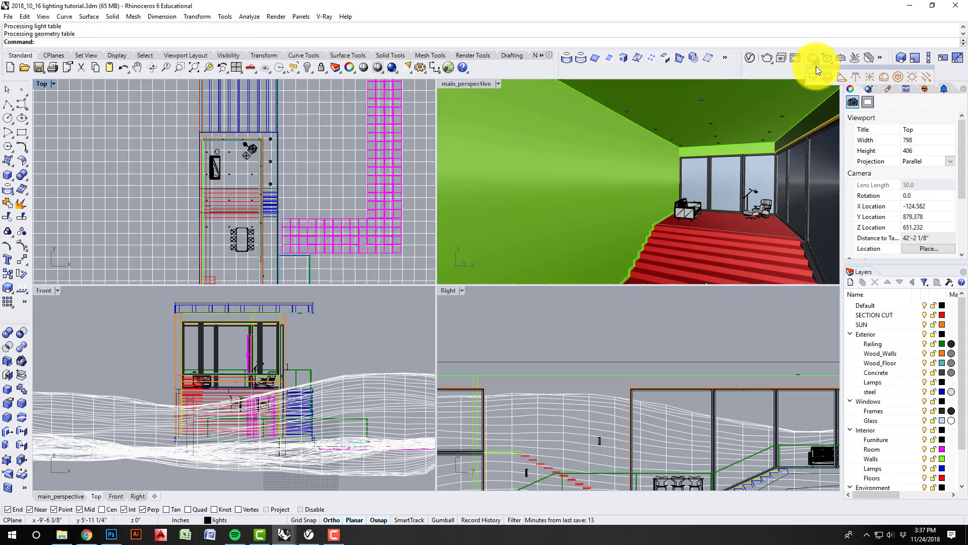
click(870, 77)
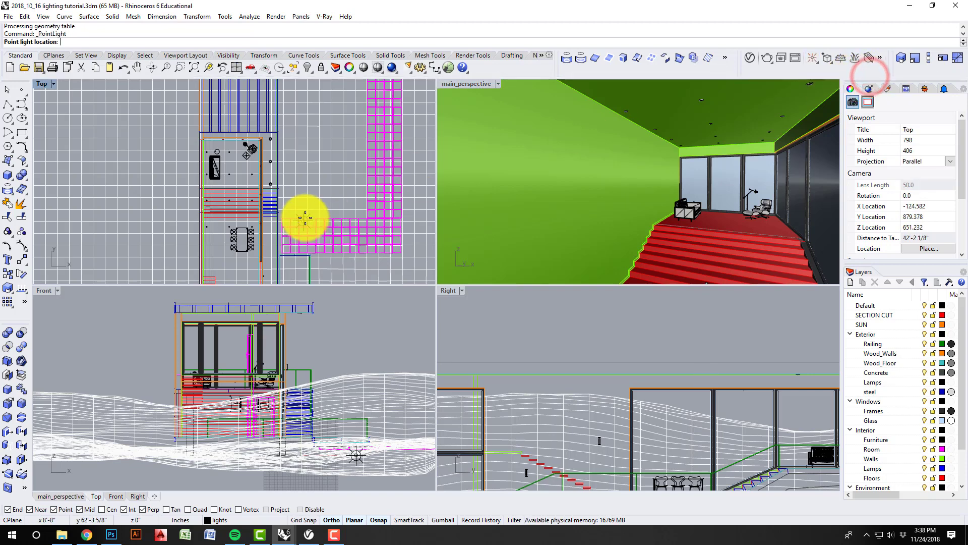
scroll(242, 174, up, 6)
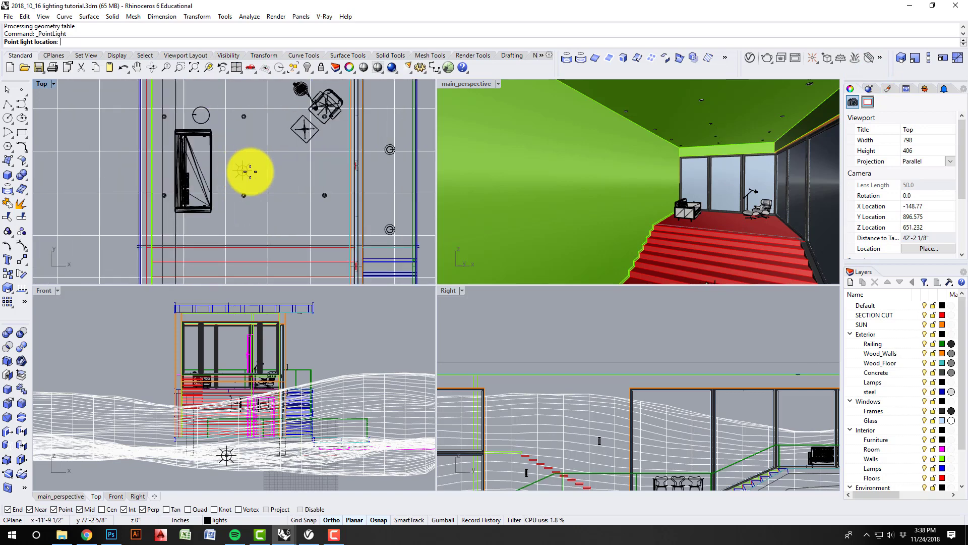
click(258, 162)
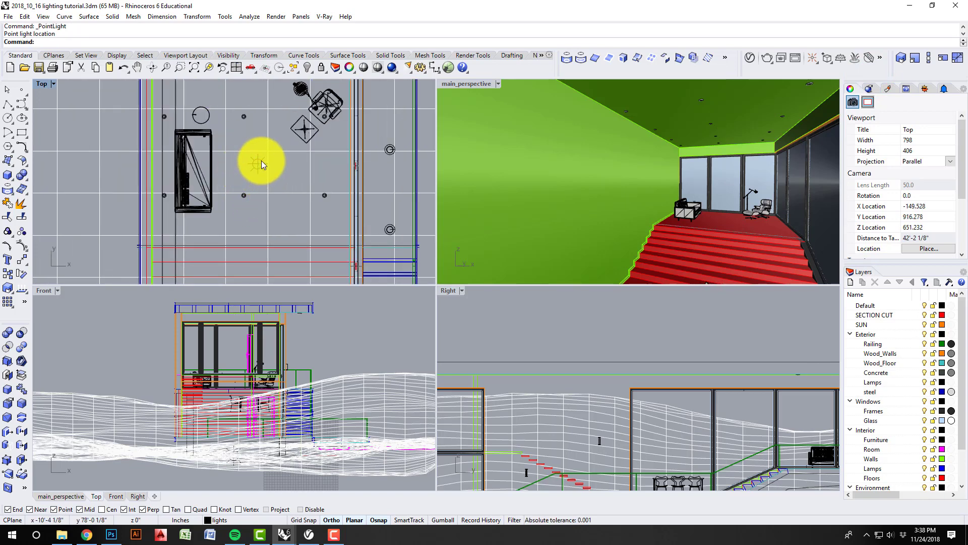
Move the new omni light straight up about 17 ft in the Right view so it hangs inside the living room, and deselect it.
click(260, 163)
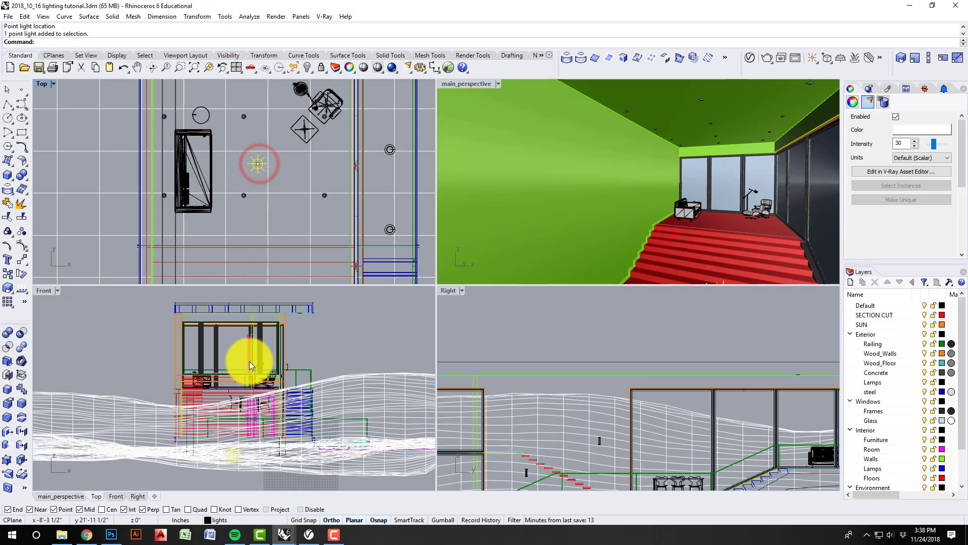
scroll(255, 378, down, 4)
scroll(633, 388, down, 4)
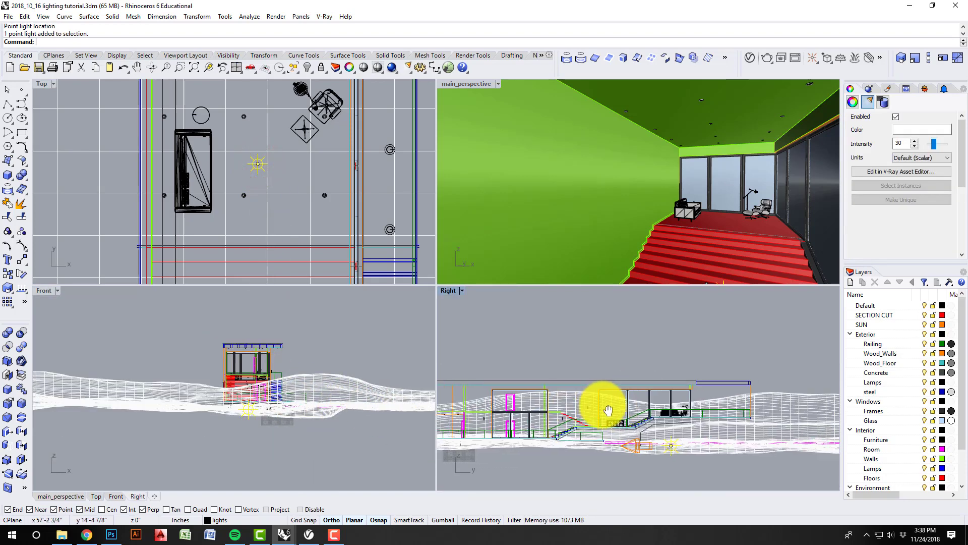
right_drag(655, 404, 580, 381)
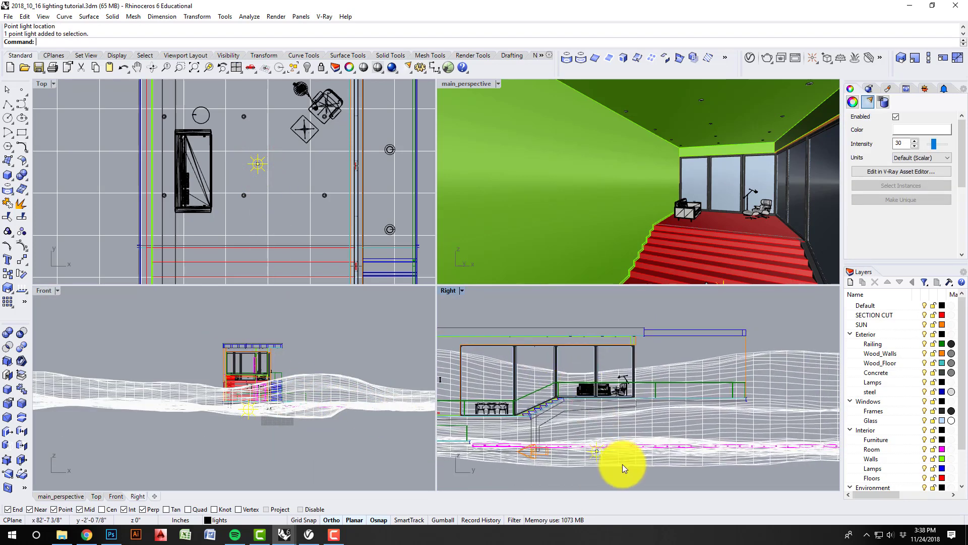
right_drag(743, 419, 709, 408)
text(M)
key(Return)
click(756, 410)
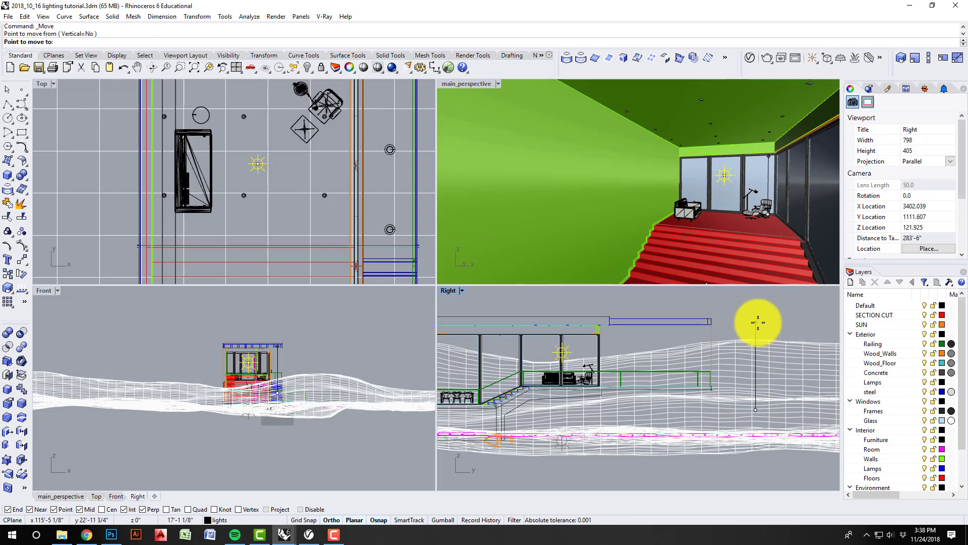
click(758, 322)
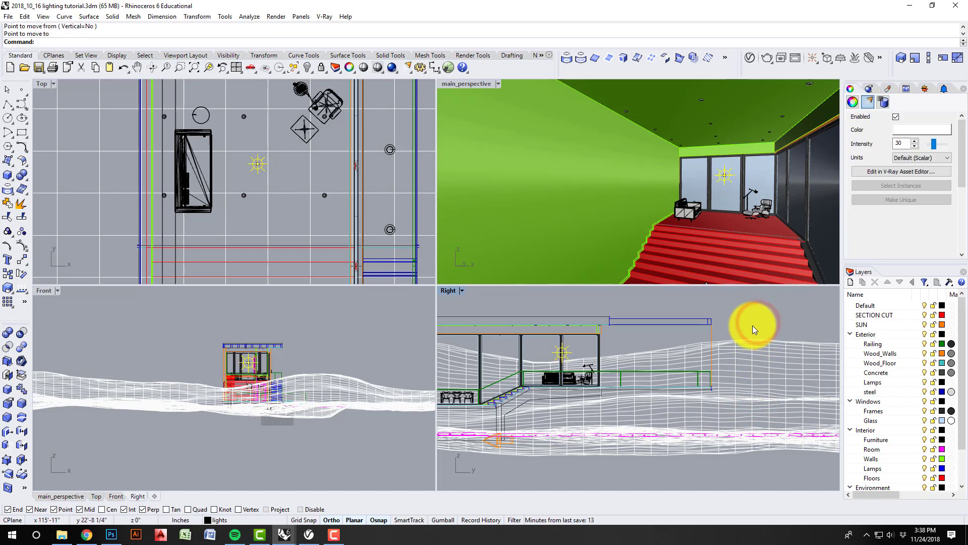
right_drag(751, 191, 743, 216)
key(Escape)
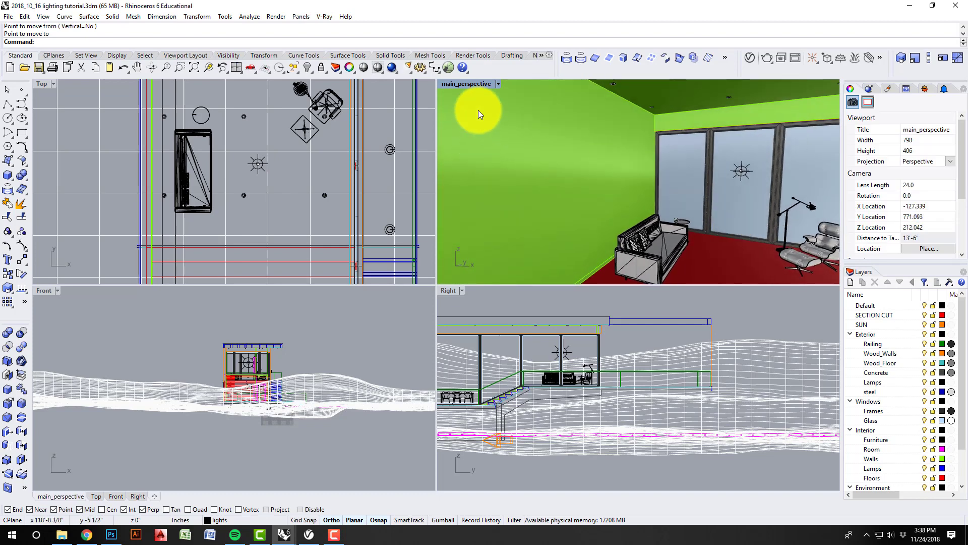
Maximize the main_perspective viewport and check the omni light's position and properties beside the sofa.
double_click(473, 86)
right_drag(497, 264, 643, 265)
click(643, 265)
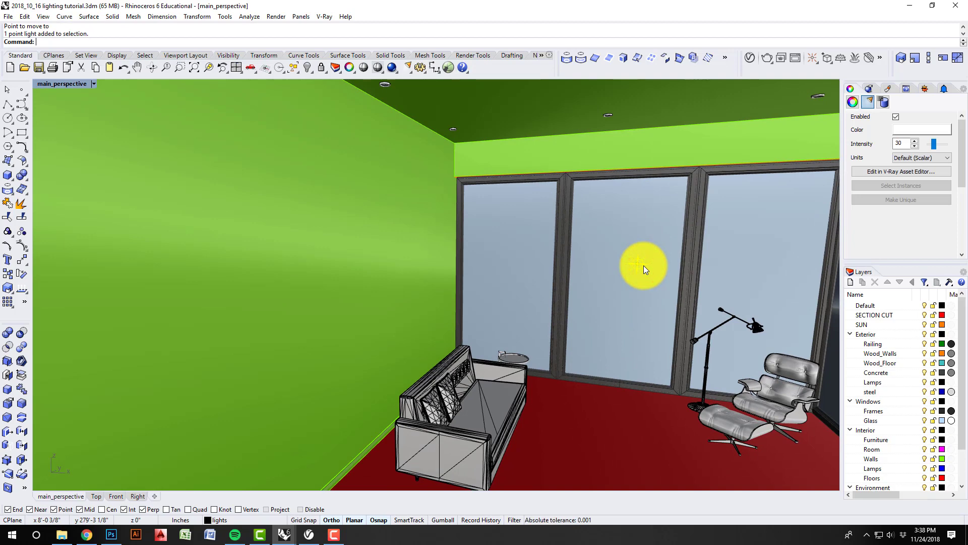
right_drag(520, 327, 842, 195)
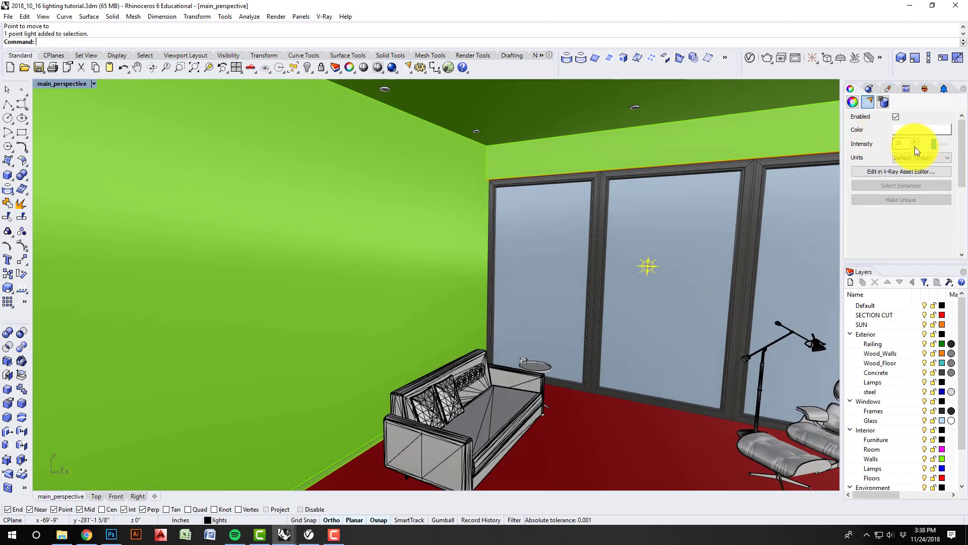
key(Escape)
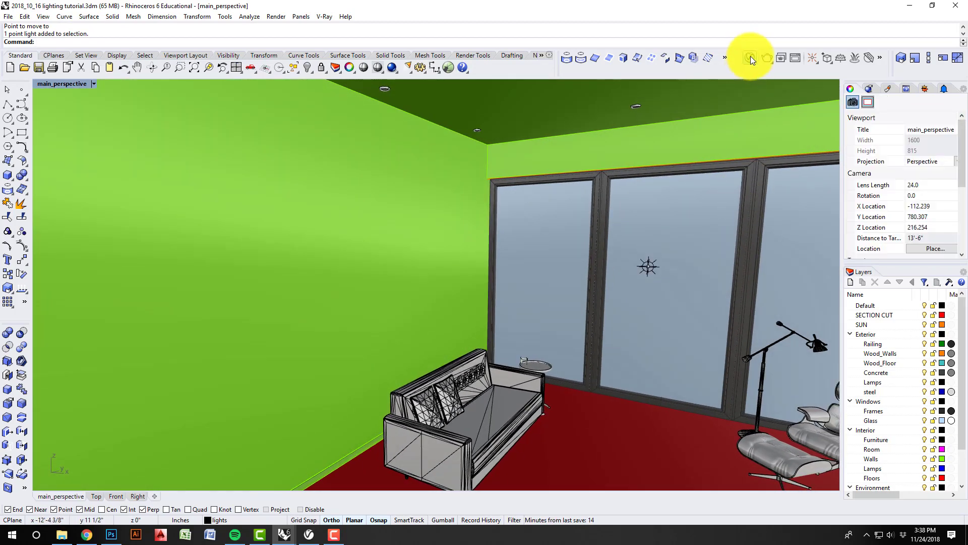
Set the V-Ray Omni Light's color in the V-Ray Asset Editor to a warm pale yellow, RGB 1, 0.932, 0.717.
click(750, 58)
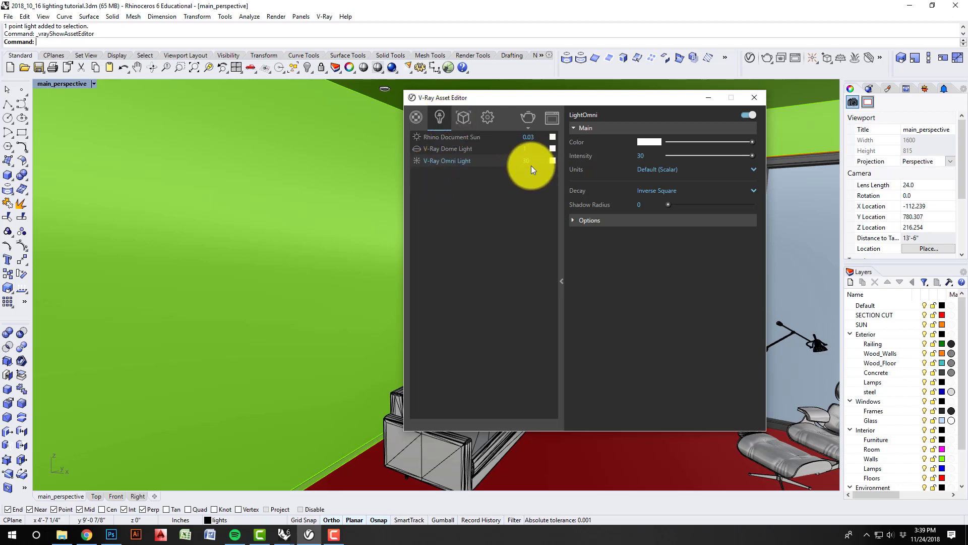
click(653, 142)
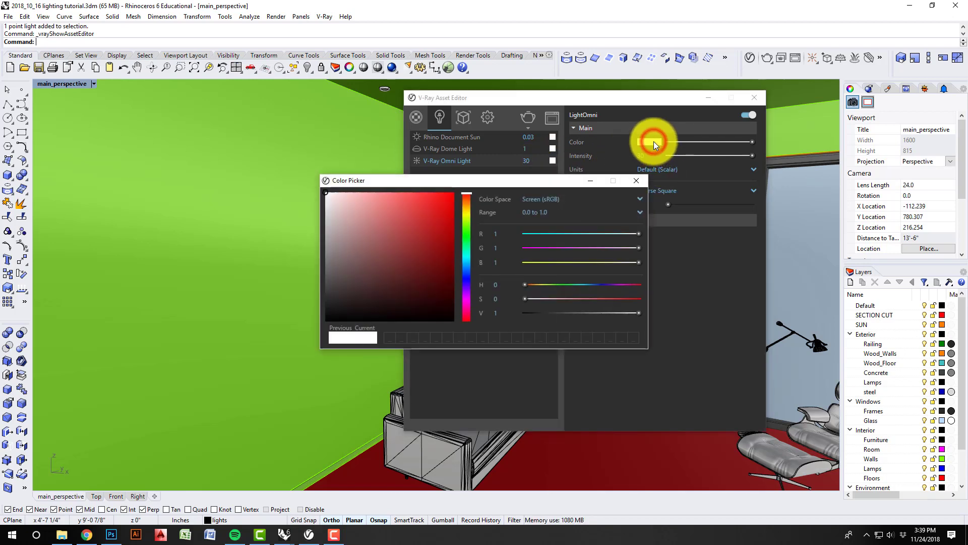
drag(465, 193, 474, 208)
drag(331, 192, 362, 189)
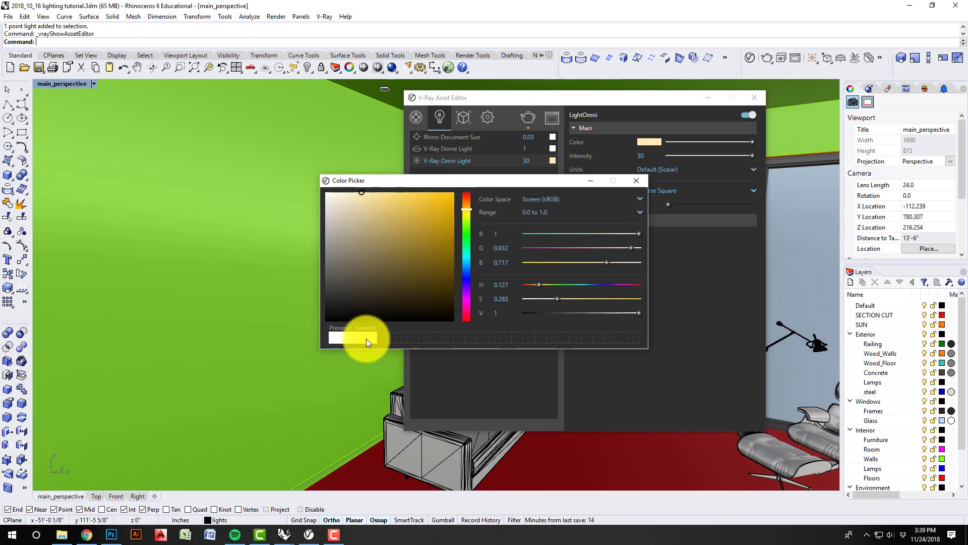
click(641, 180)
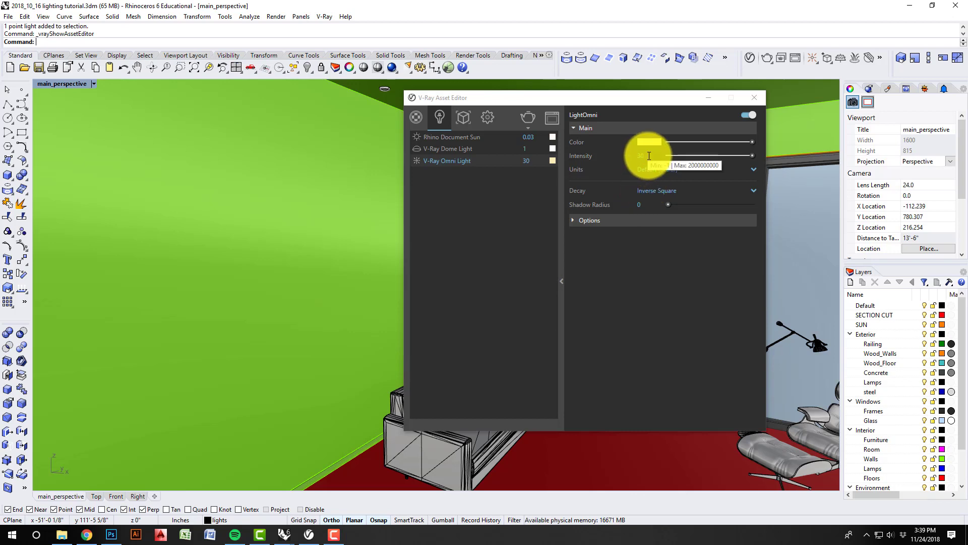
Set the V-Ray Omni Light's intensity to 10 with Inverse Square decay, and put the Asset Editor out of the way.
click(636, 156)
text(10)
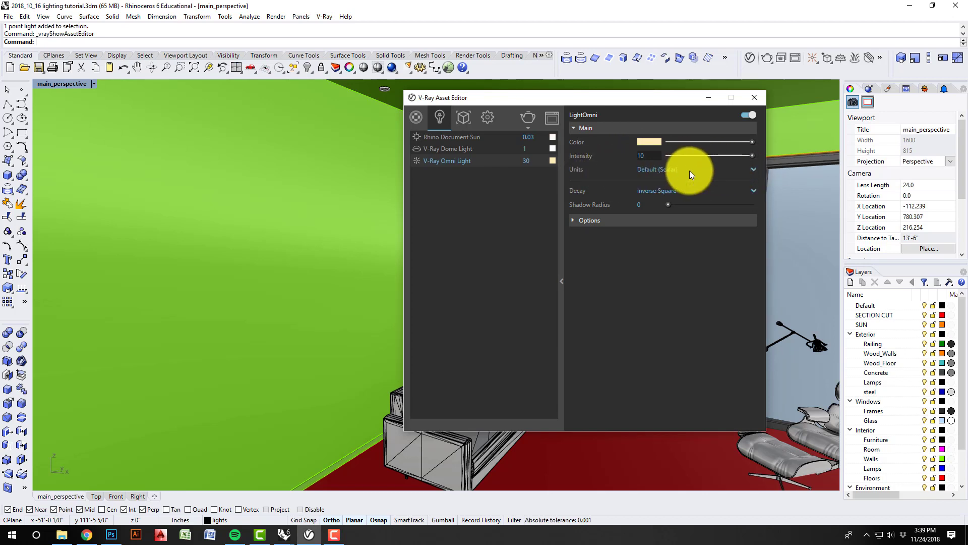
mouse_move(579, 193)
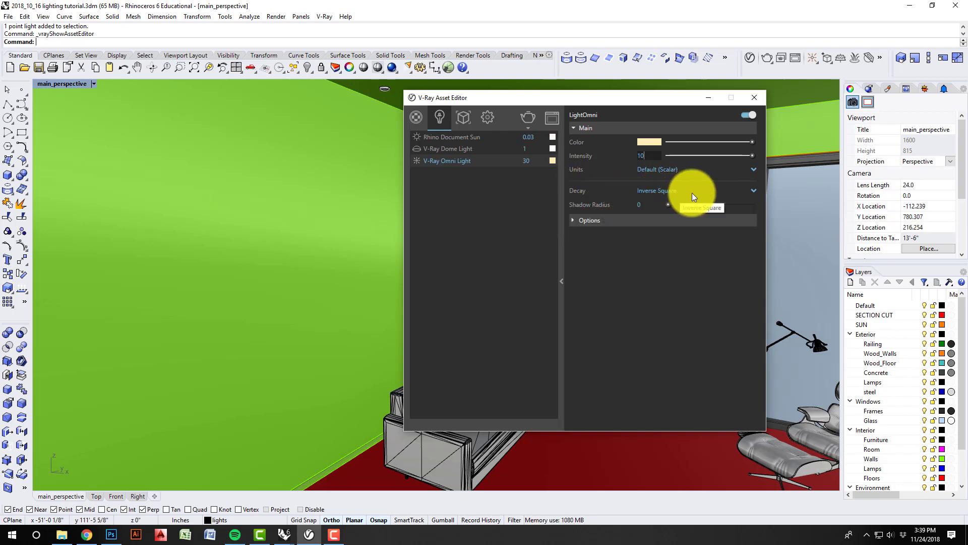
click(755, 191)
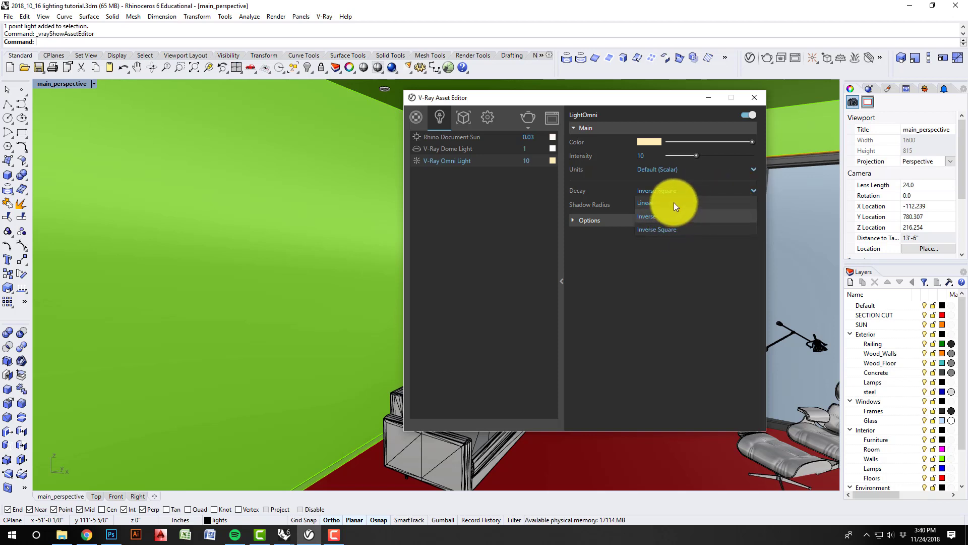
click(677, 230)
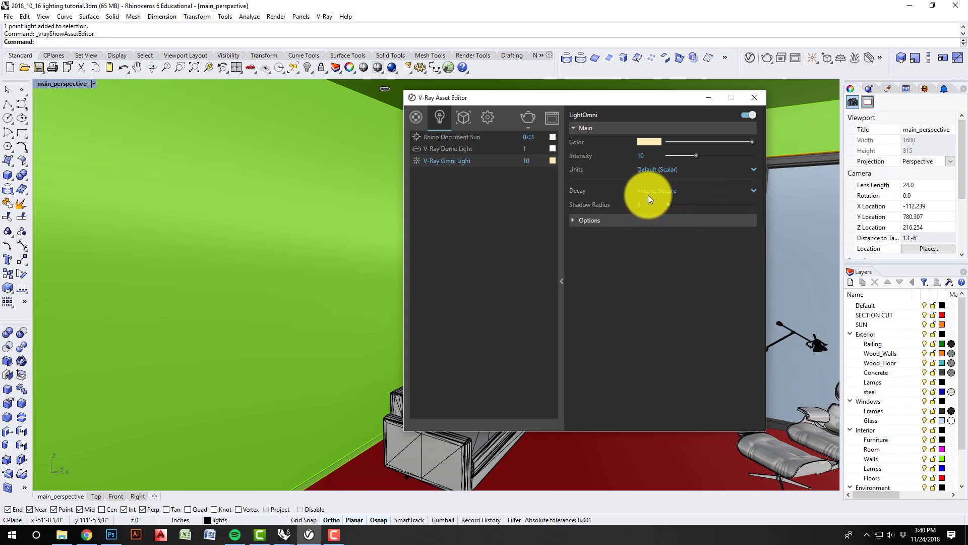
click(644, 274)
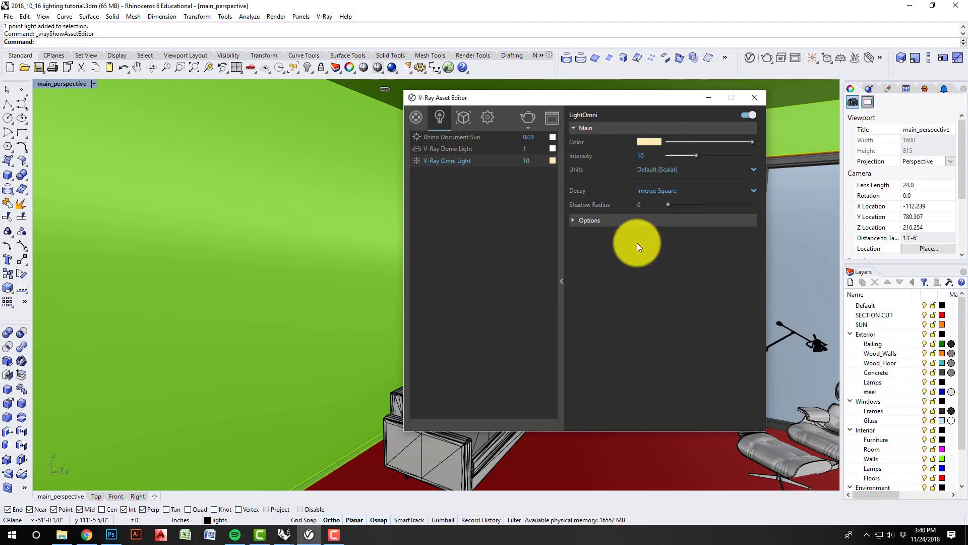
drag(610, 98, 347, 112)
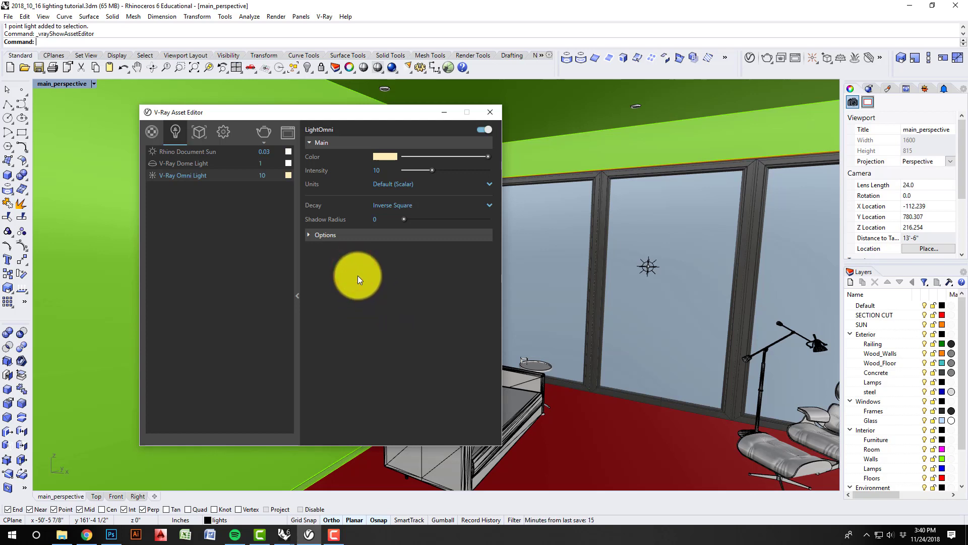
click(444, 113)
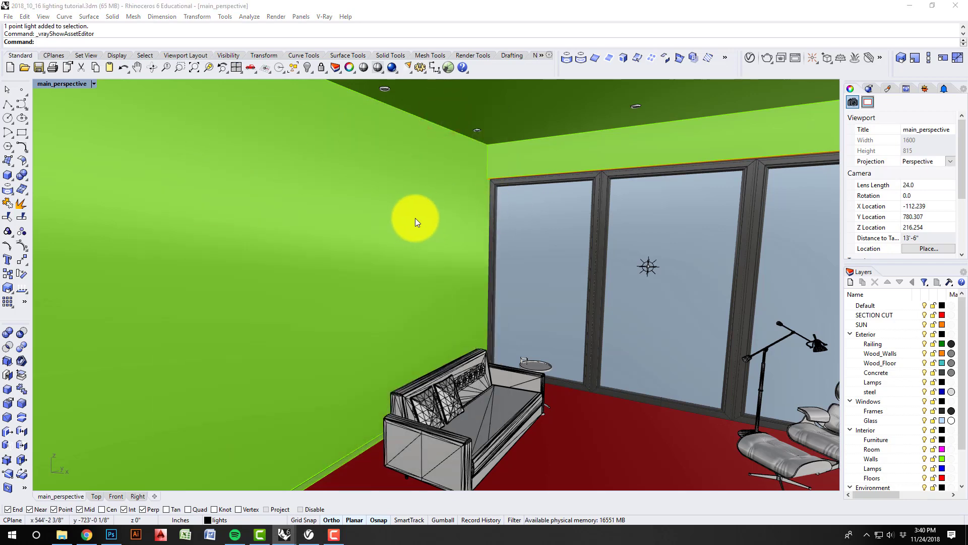
Restore the saved main_perspective named view to show the house exterior.
click(61, 83)
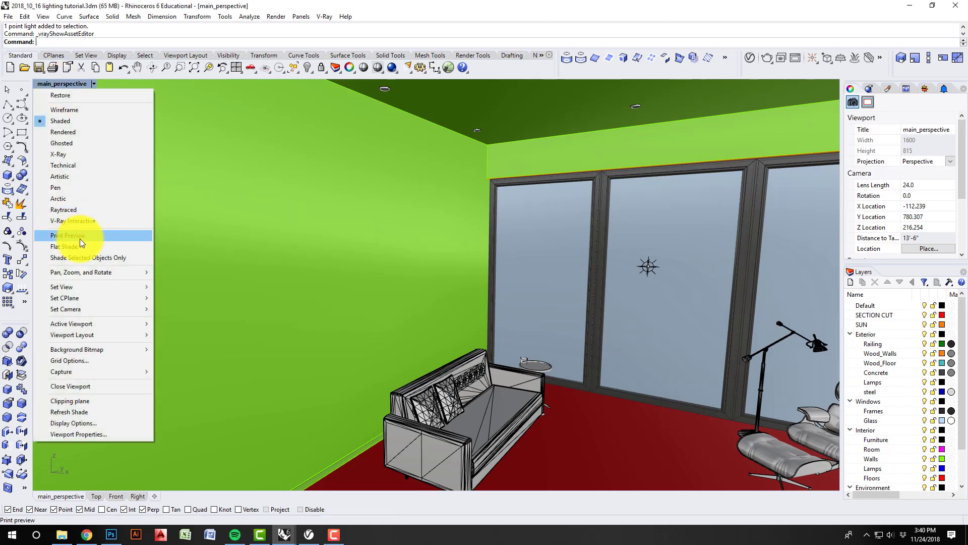
mouse_move(128, 290)
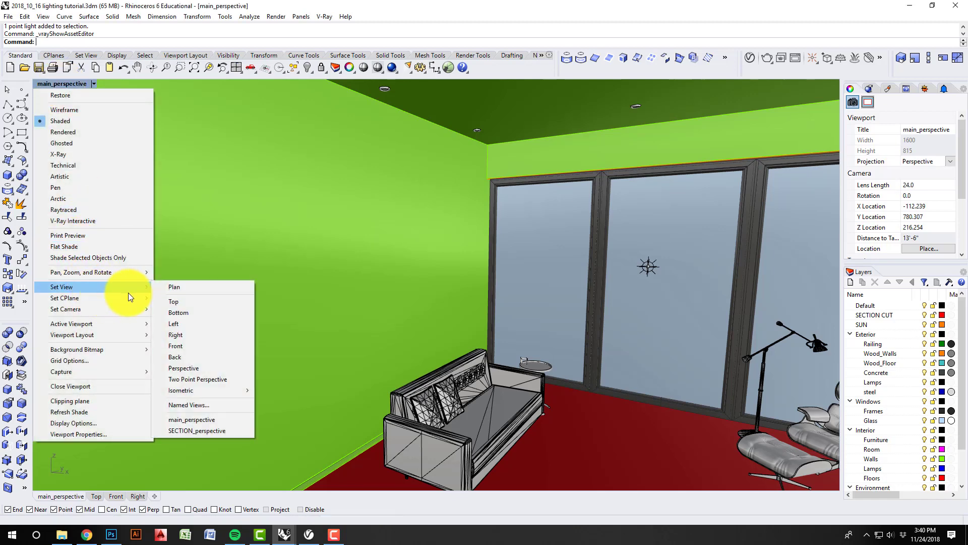
click(232, 420)
Bring up the V-Ray frame buffer, enlarge its window and show the exterior render at 100%.
mouse_move(294, 541)
click(346, 498)
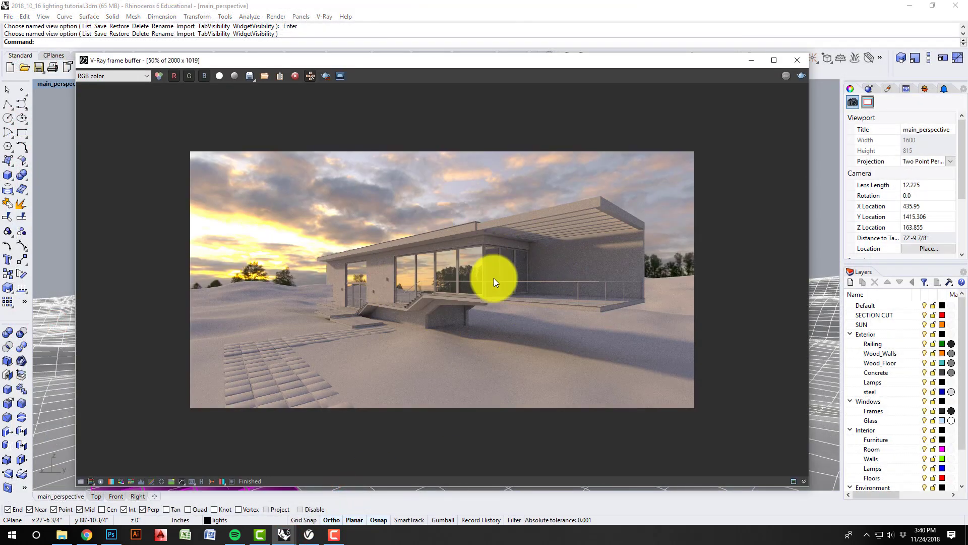
drag(444, 59, 399, 26)
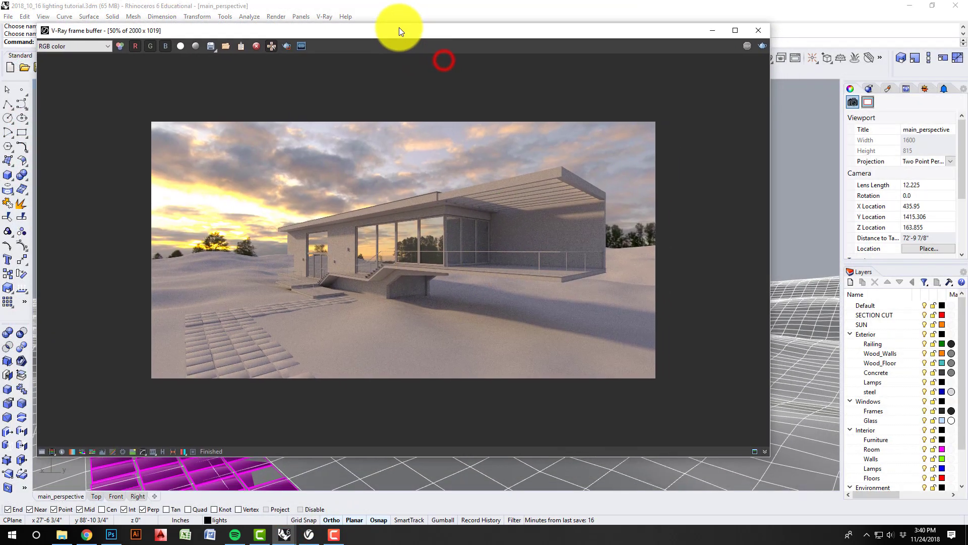
drag(765, 455, 890, 506)
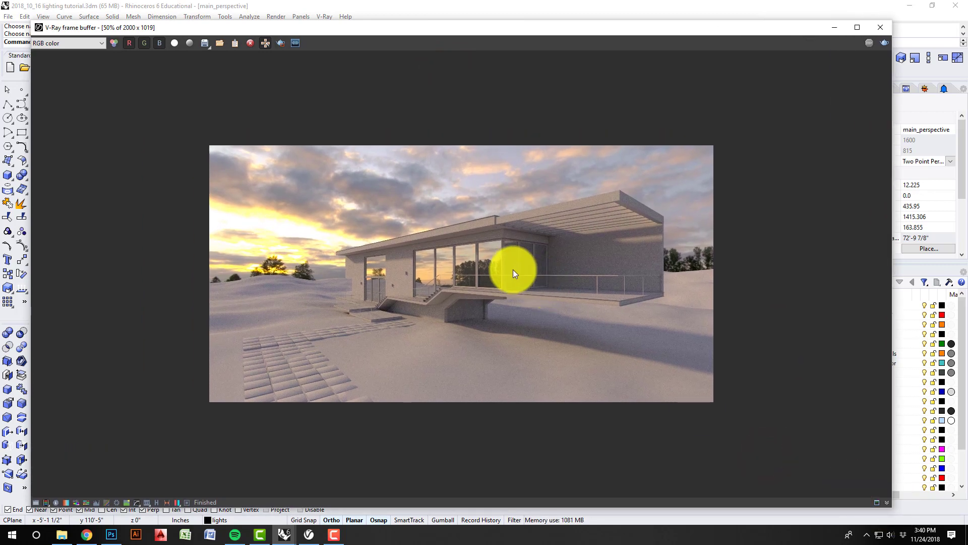
double_click(508, 270)
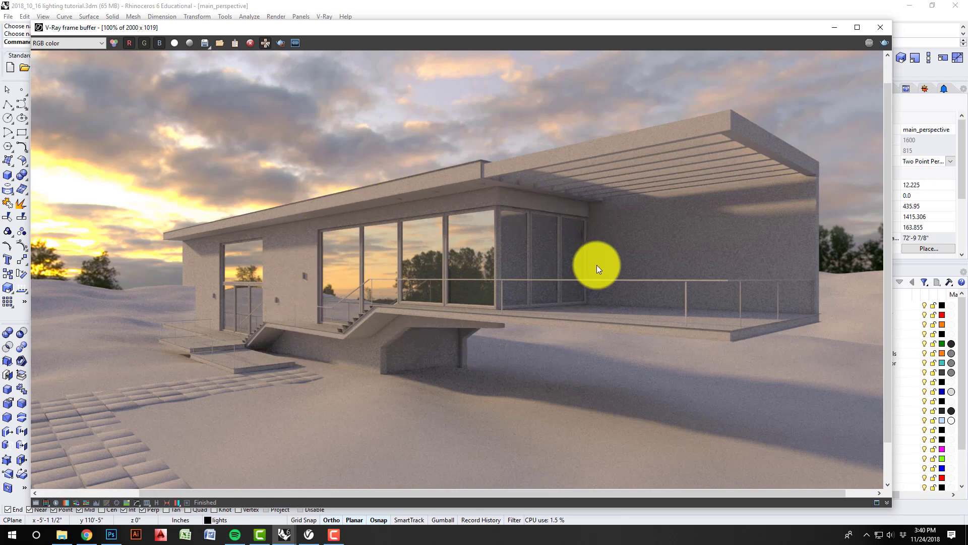
Define a render region around the living room's glazed walls and render only that area.
click(267, 43)
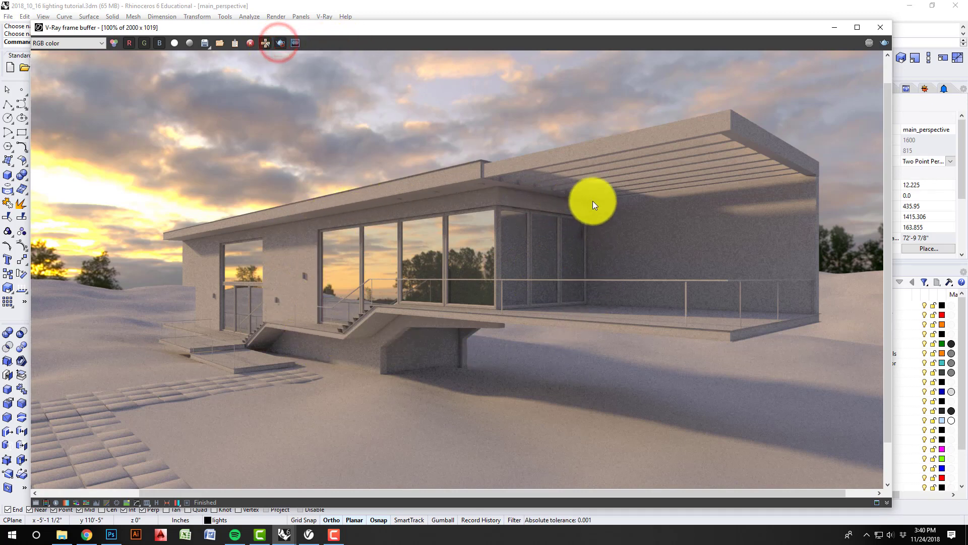
drag(594, 200, 310, 331)
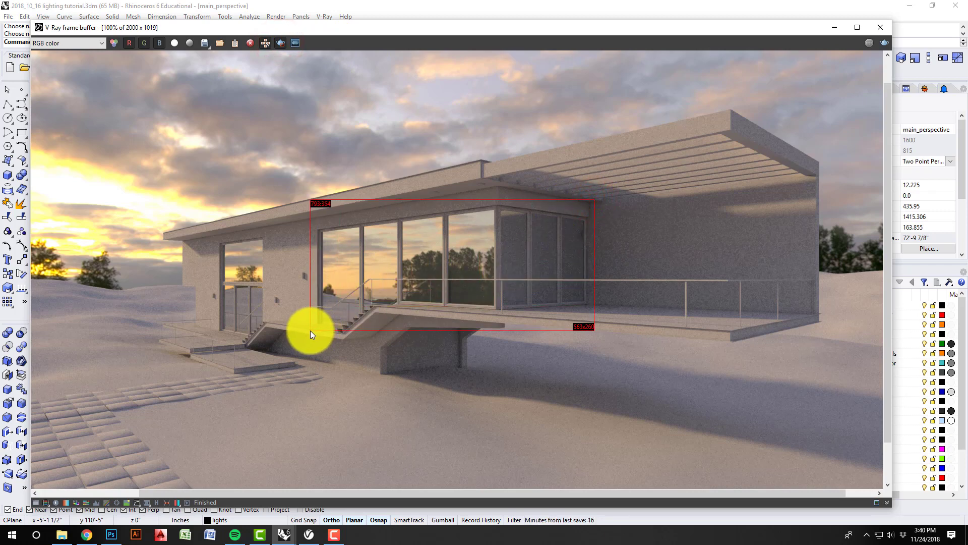
drag(310, 331, 311, 331)
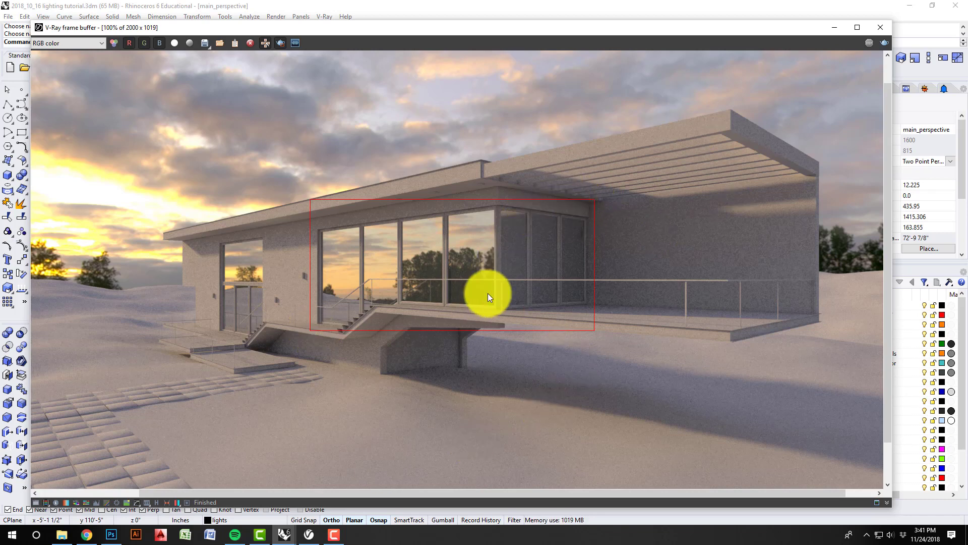
click(884, 42)
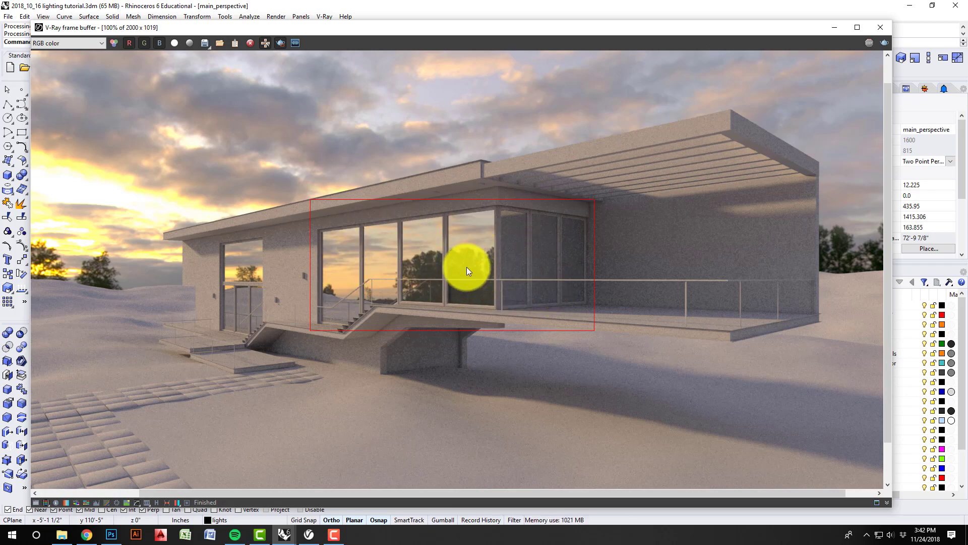
Change the omni light's decay to Inverse in the V-Ray Asset Editor, then minimize the editor.
click(833, 28)
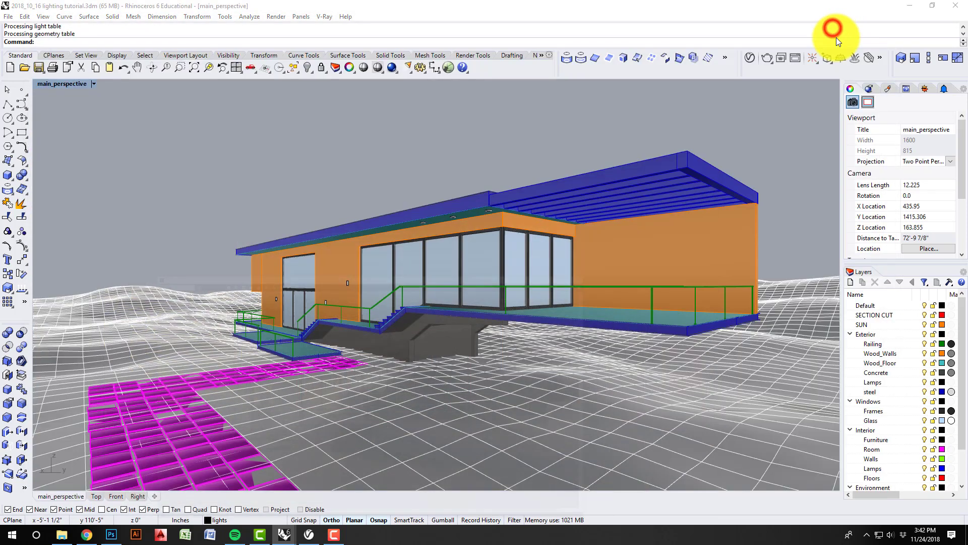
click(748, 58)
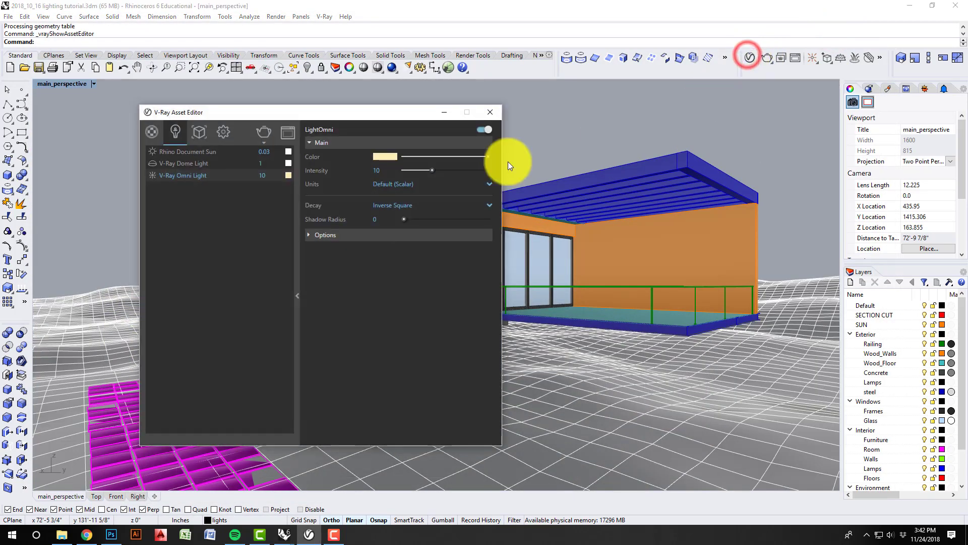
click(491, 203)
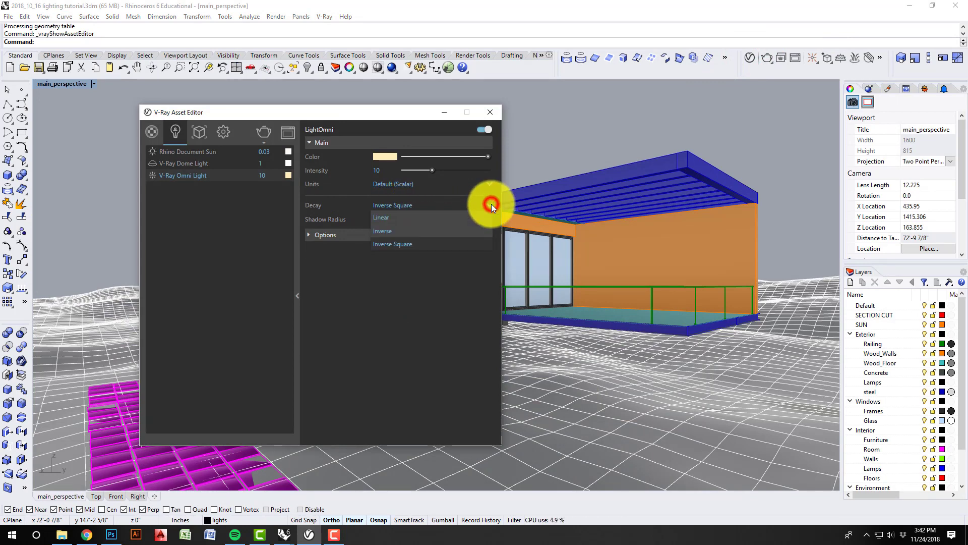
click(411, 229)
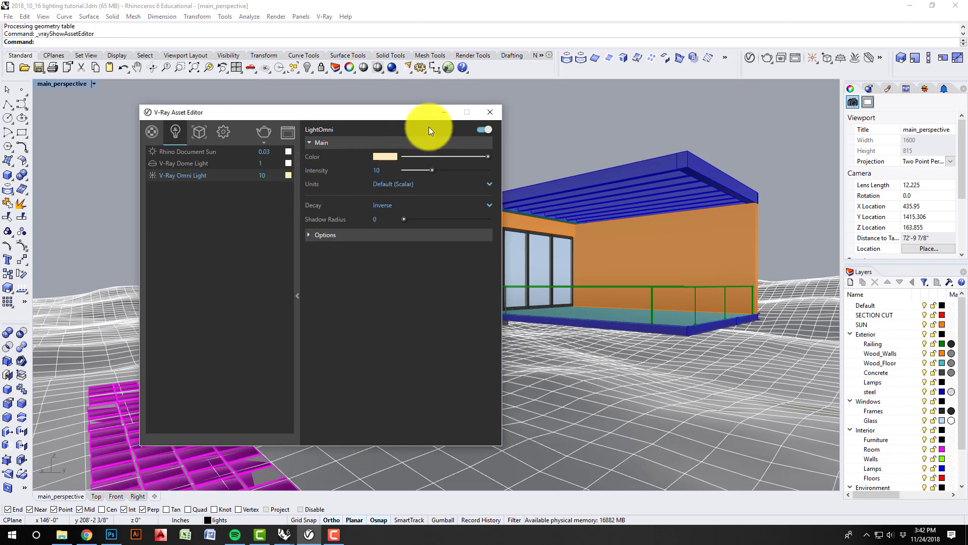
click(440, 114)
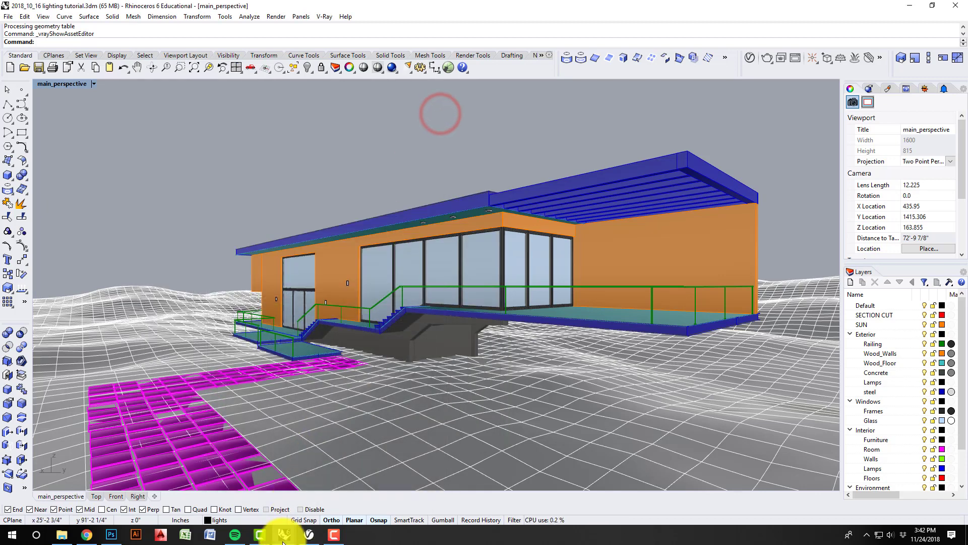
Return to the V-Ray frame buffer and re-render the living room region with Inverse decay.
mouse_move(284, 539)
click(338, 491)
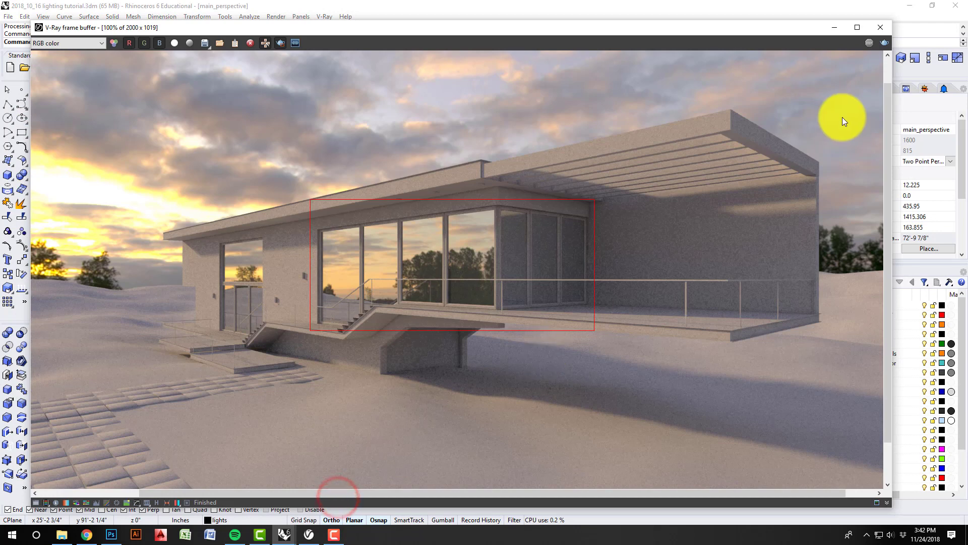
click(885, 43)
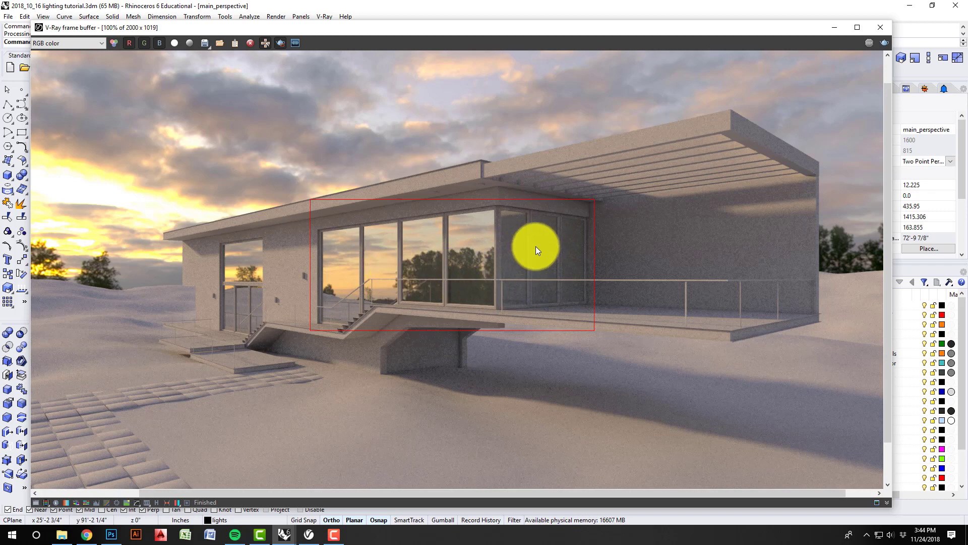
Change the omni light's decay to Linear in the V-Ray Asset Editor, then minimize the editor.
click(835, 29)
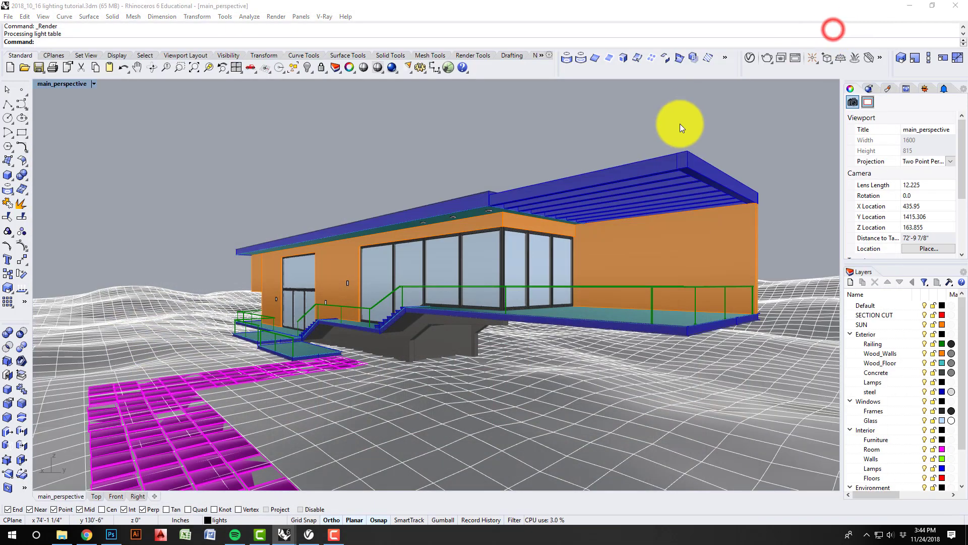
click(750, 57)
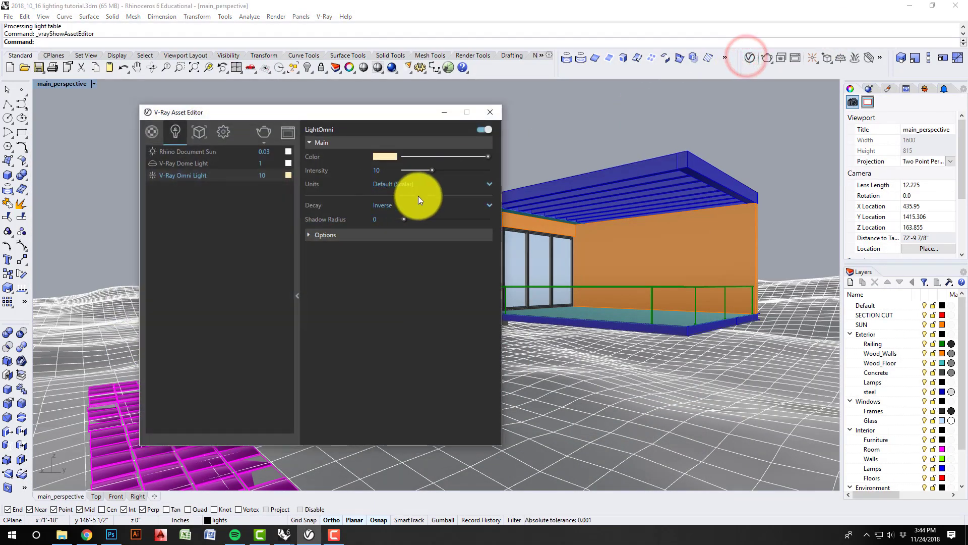
click(491, 203)
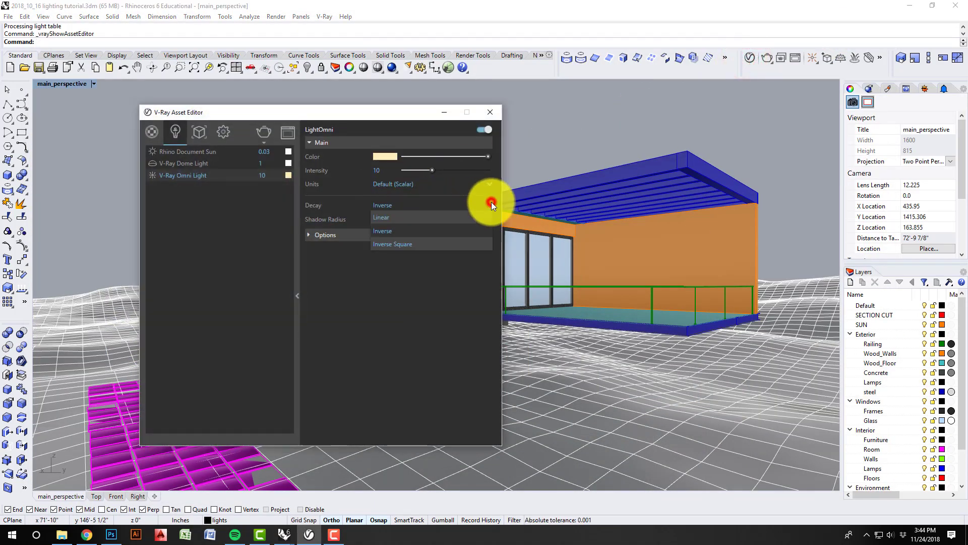
click(436, 215)
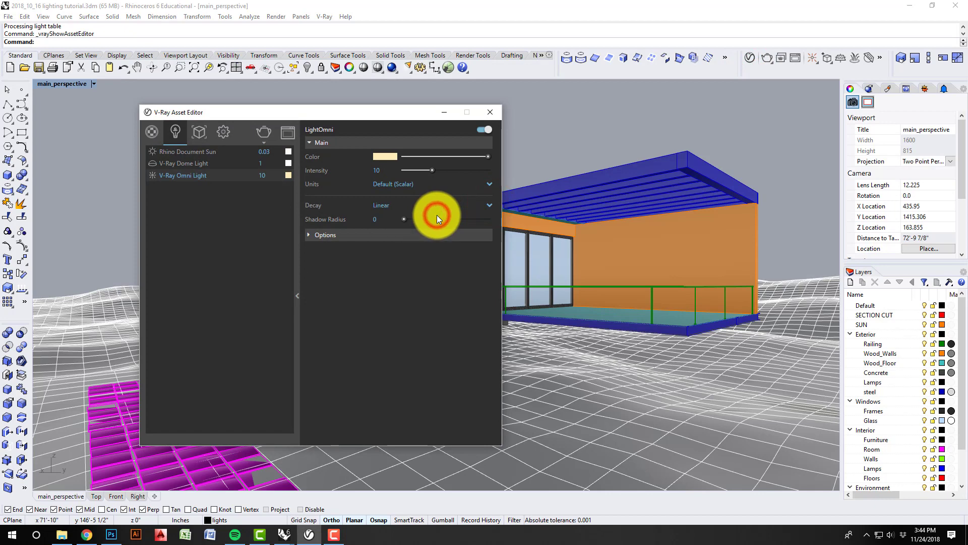
click(443, 113)
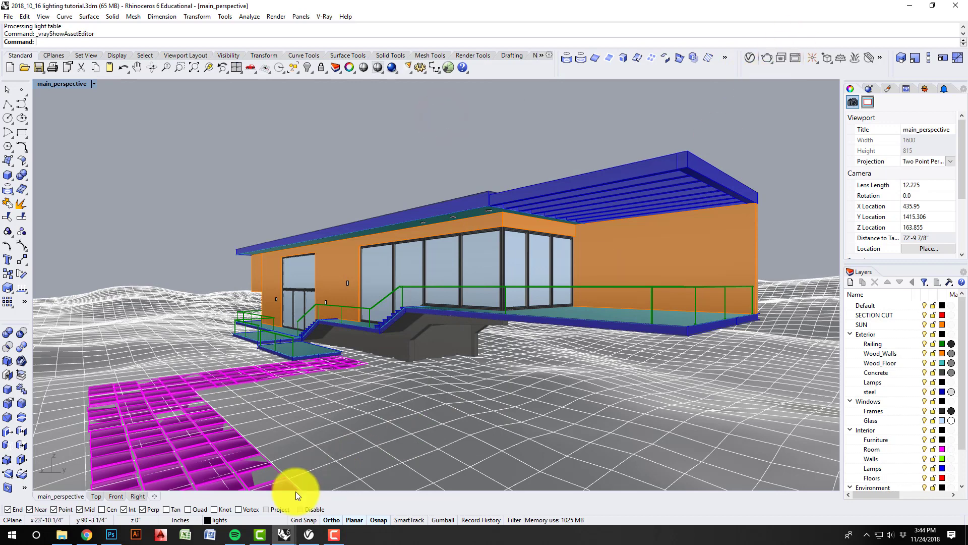
Re-render the living room region with Linear decay and examine the lit interior up close.
mouse_move(281, 527)
click(343, 492)
click(885, 43)
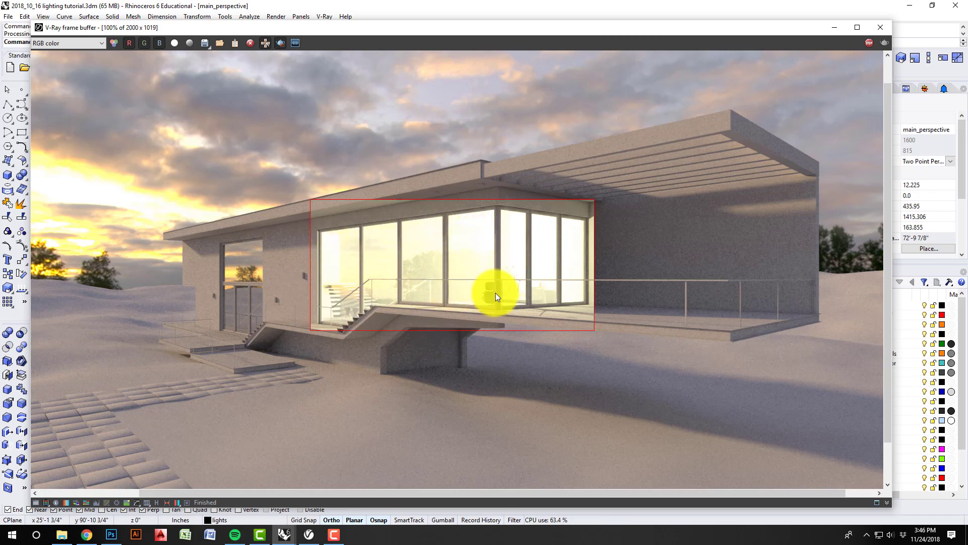
scroll(516, 292, up, 1)
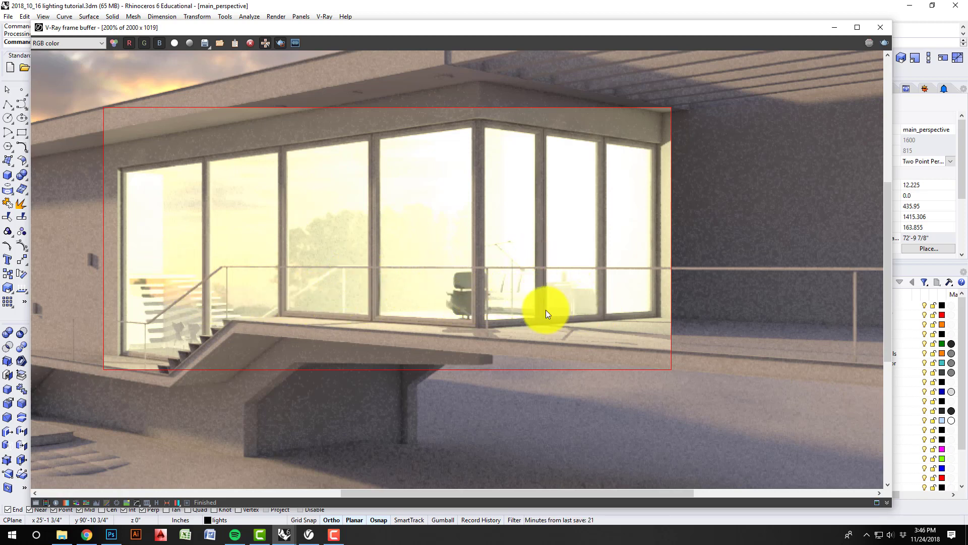
scroll(540, 309, down, 1)
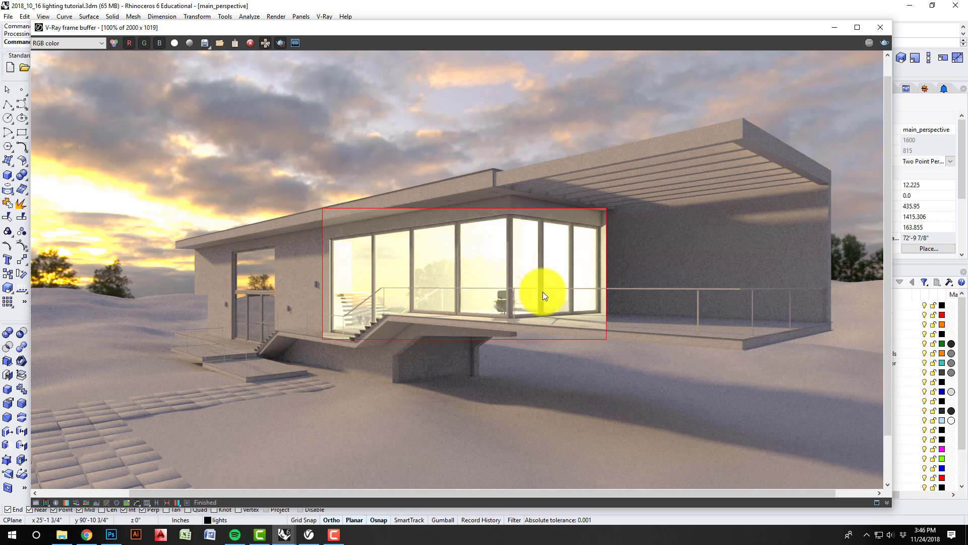
Minimize the frame buffer, reopen the omni light's settings in the V-Ray Asset Editor, and review its decay options.
click(834, 27)
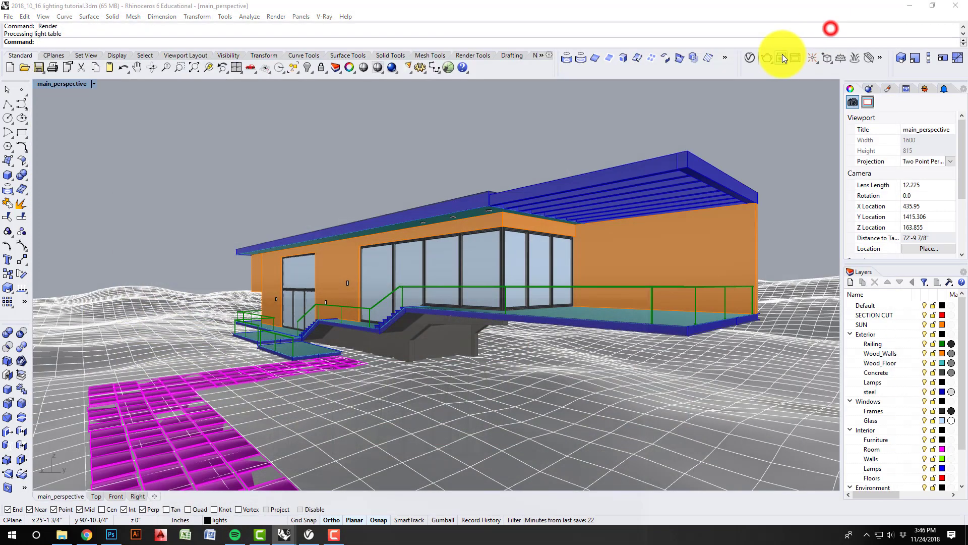
click(751, 57)
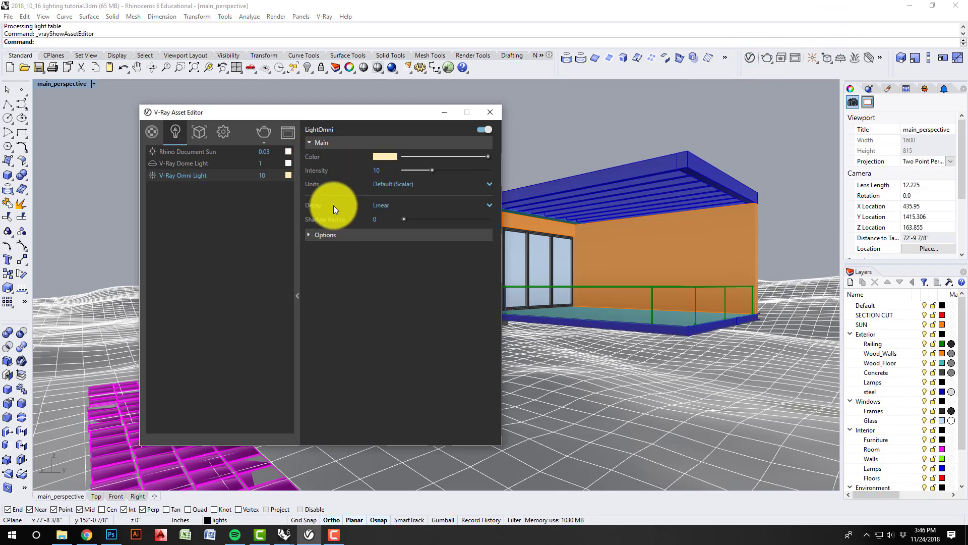
click(488, 205)
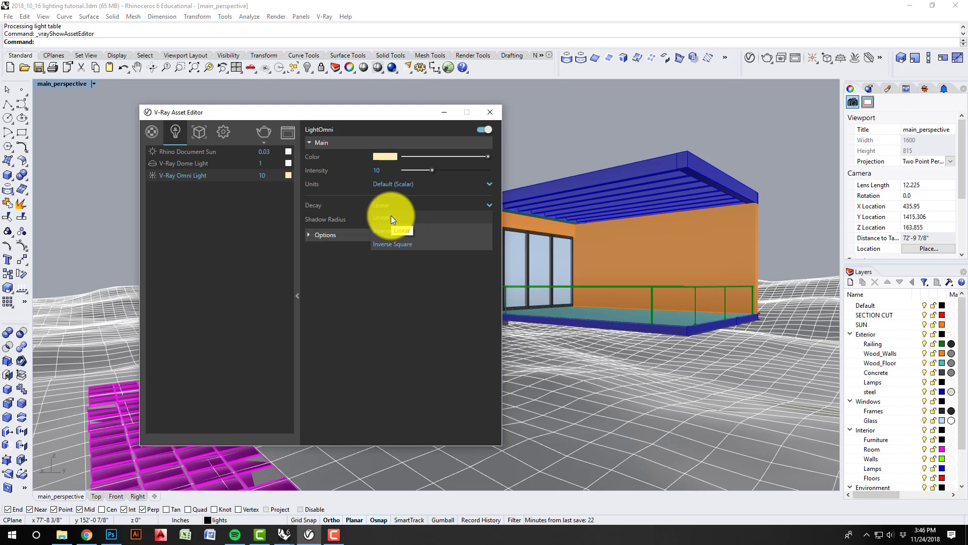
click(355, 260)
drag(390, 112, 400, 138)
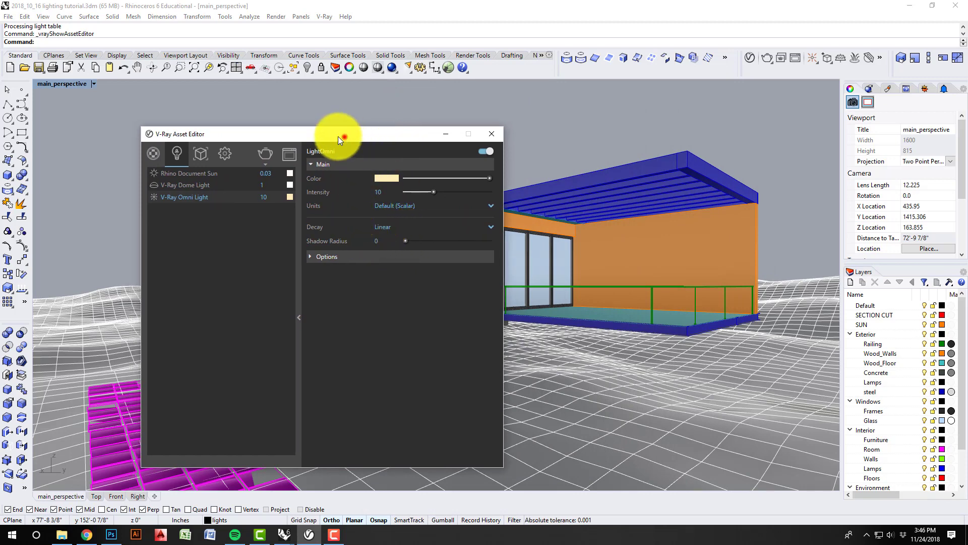
drag(326, 135, 275, 133)
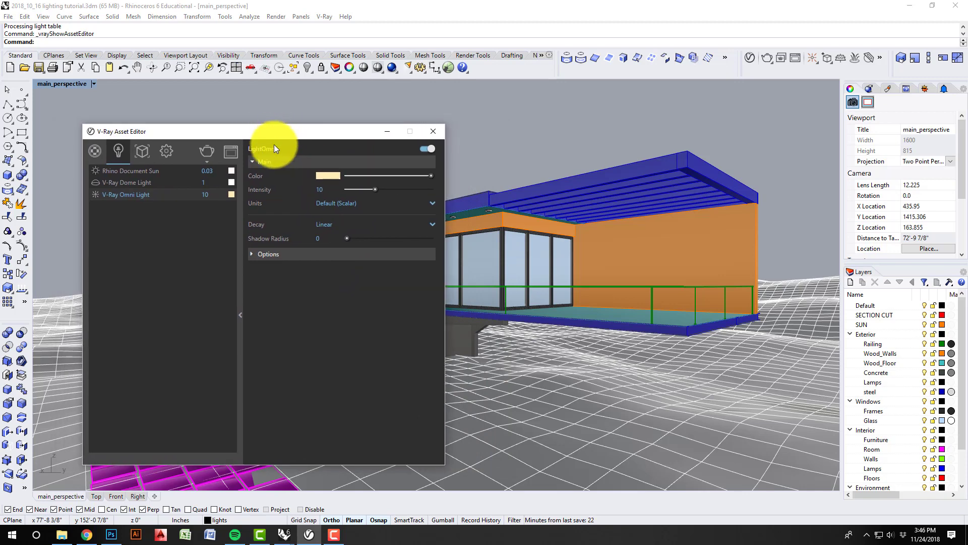
Try Inverse decay on the omni light and return it to Linear.
click(431, 226)
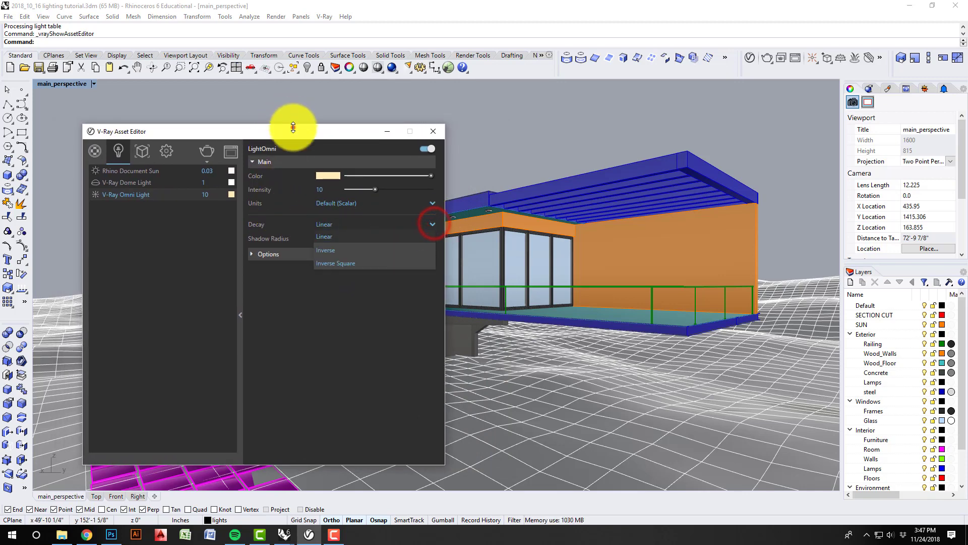
drag(293, 129, 319, 132)
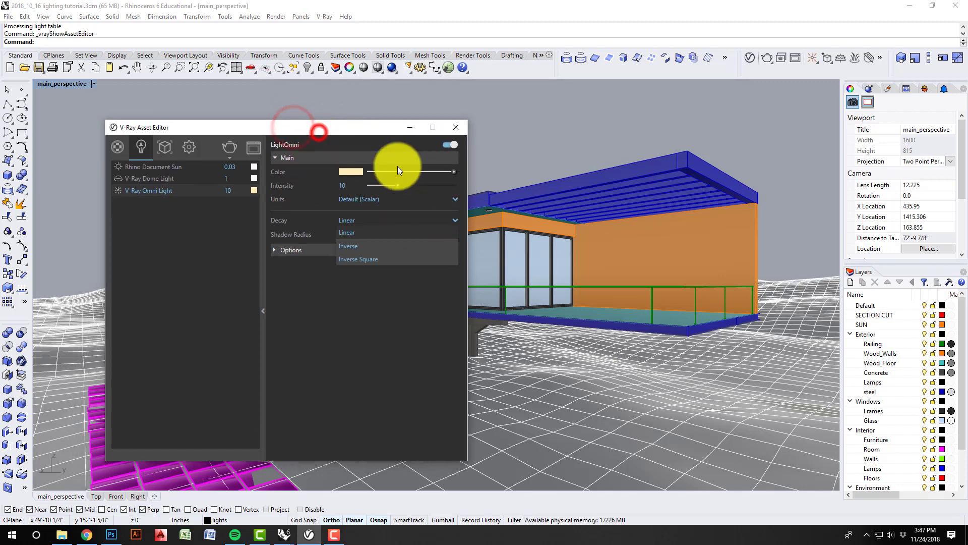
click(359, 246)
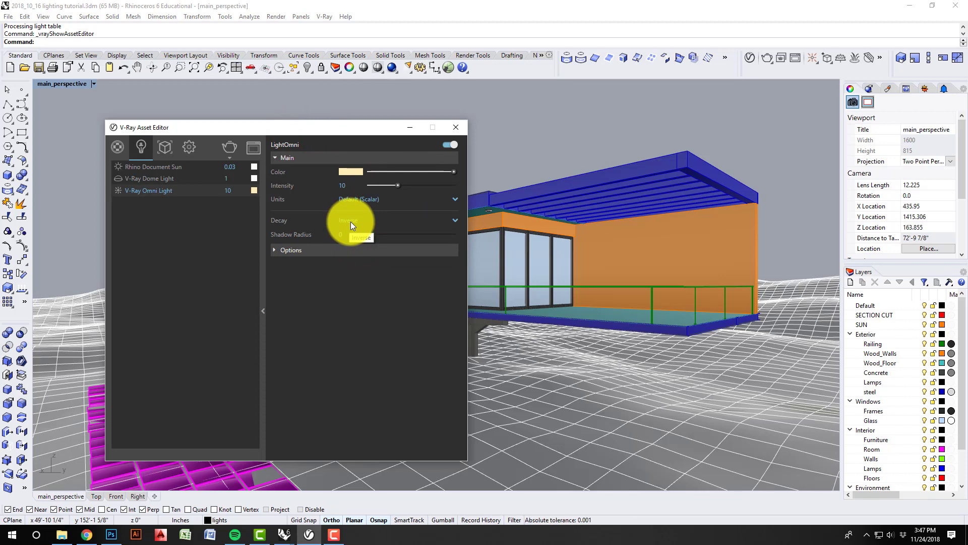
click(455, 219)
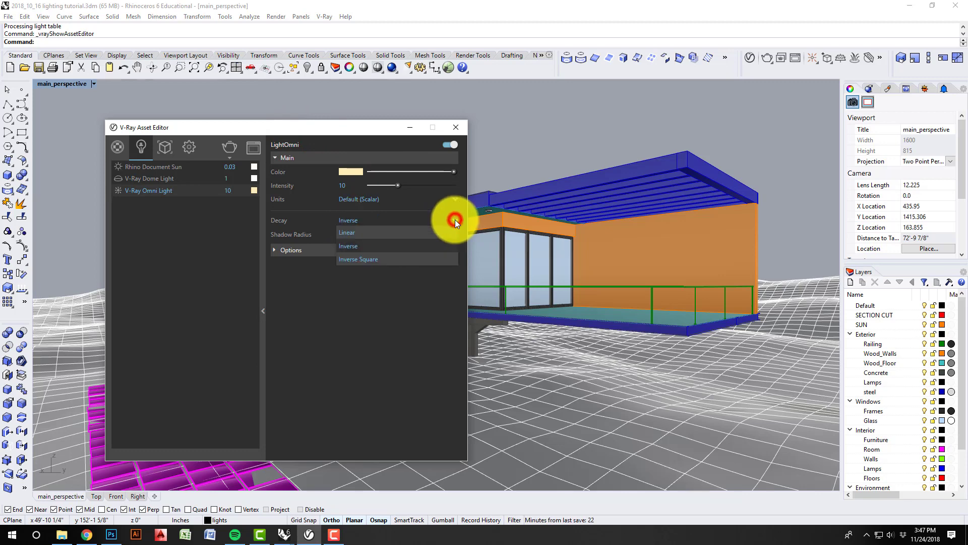
click(368, 235)
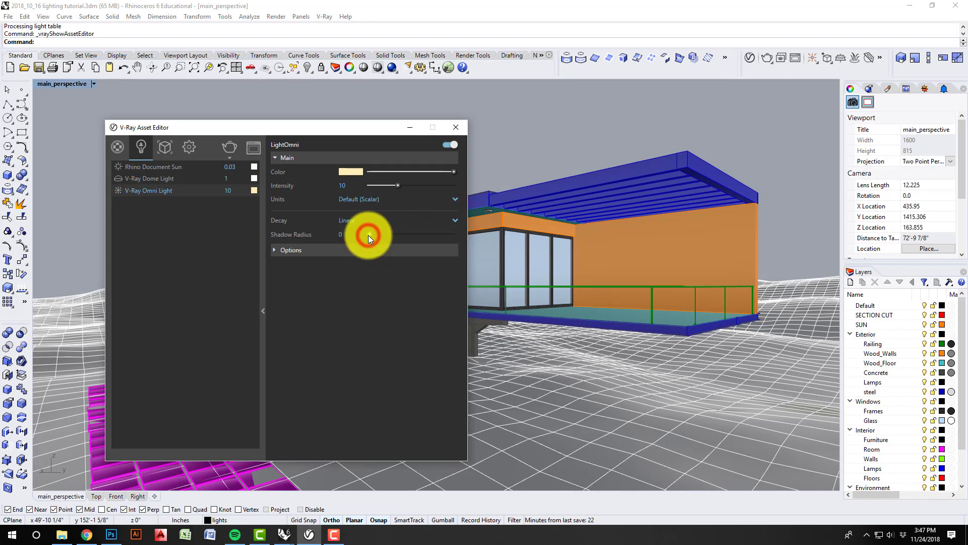
Set the omni light's intensity to 1 and minimize the V-Ray Asset Editor.
click(348, 185)
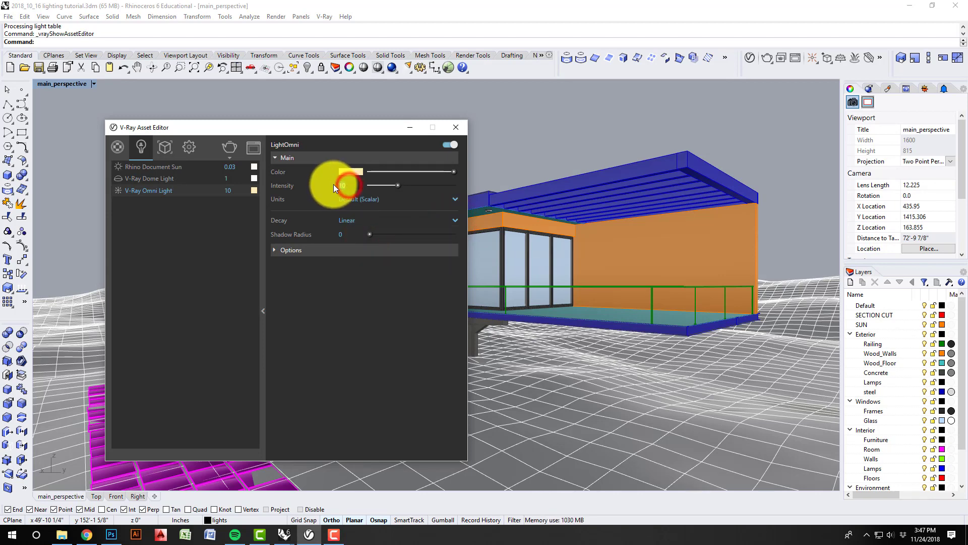
text(1)
click(347, 289)
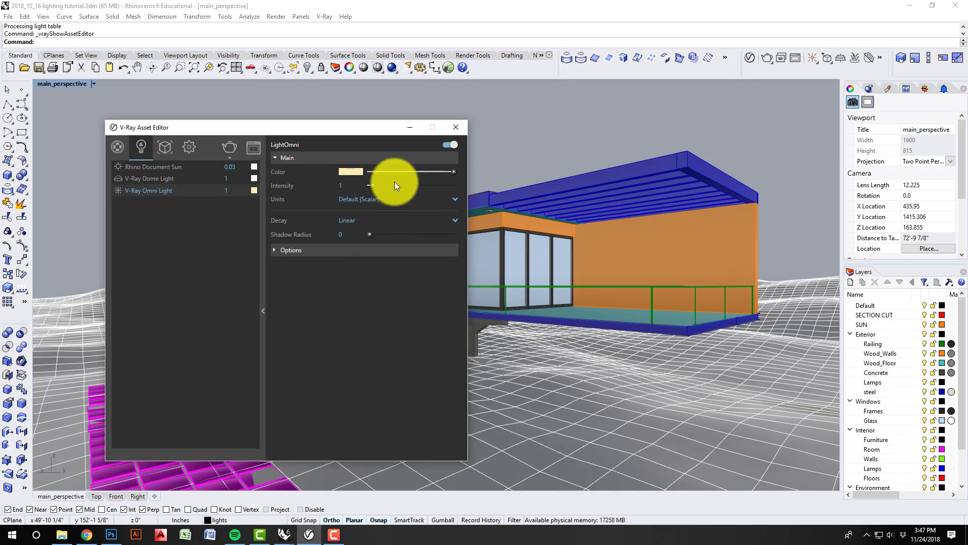
click(407, 128)
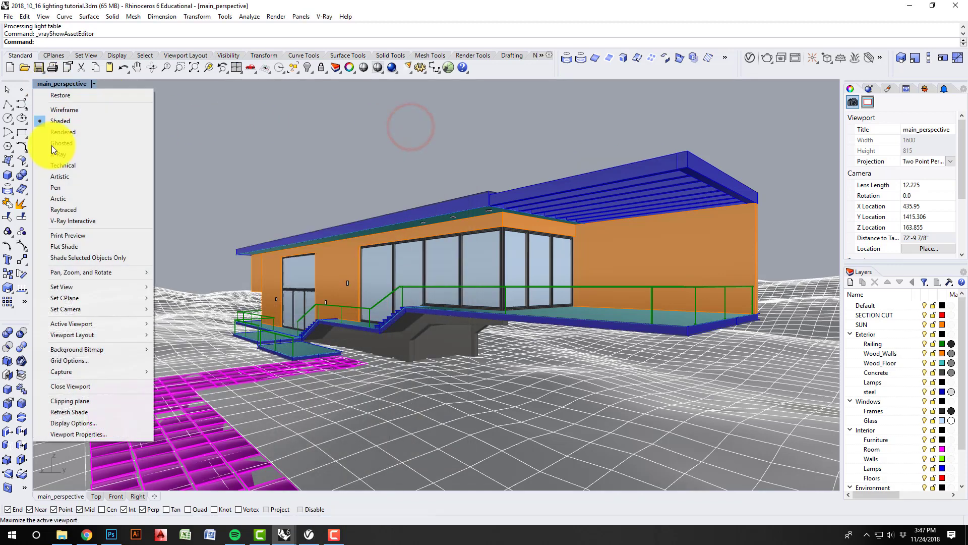
Redraw the render region to span the living room windows and the whole covered terrace, and render it.
click(281, 43)
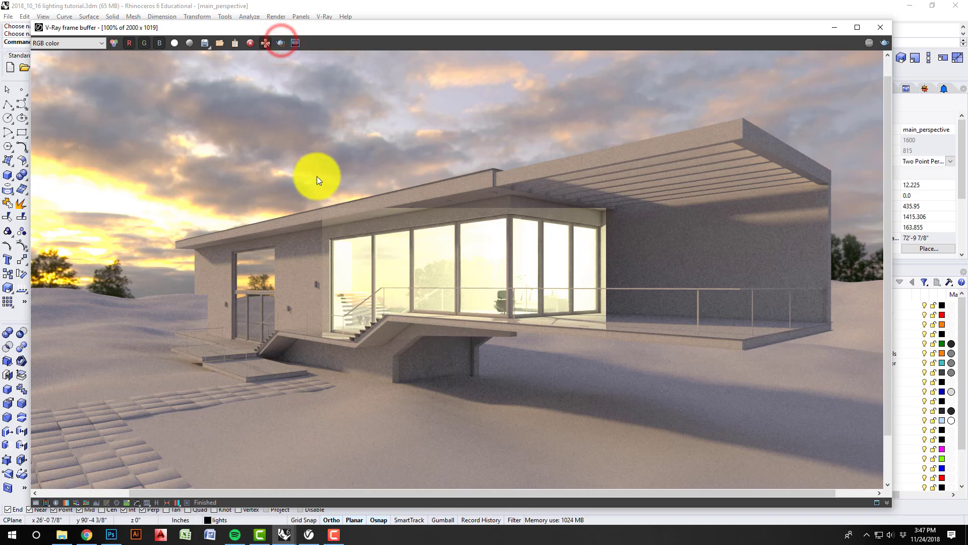
click(281, 43)
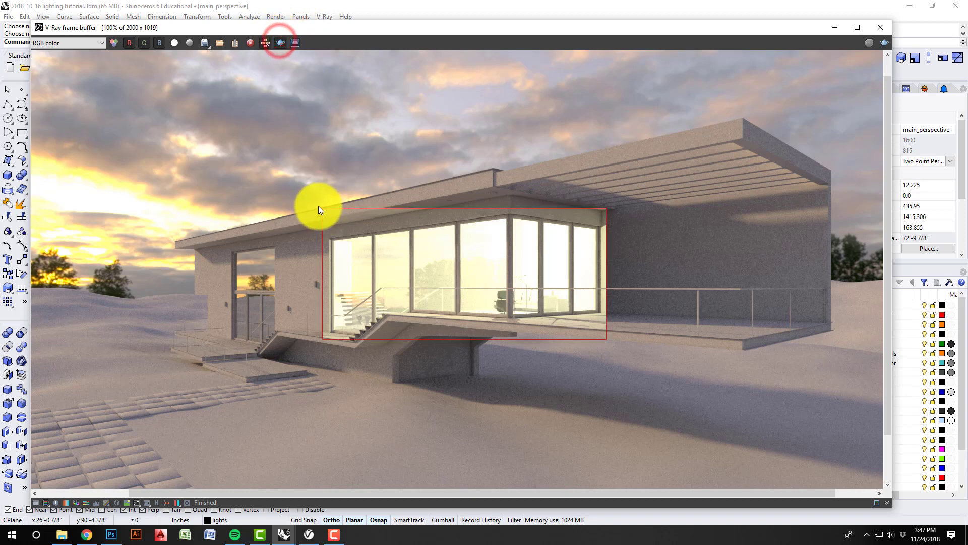
drag(321, 207, 709, 351)
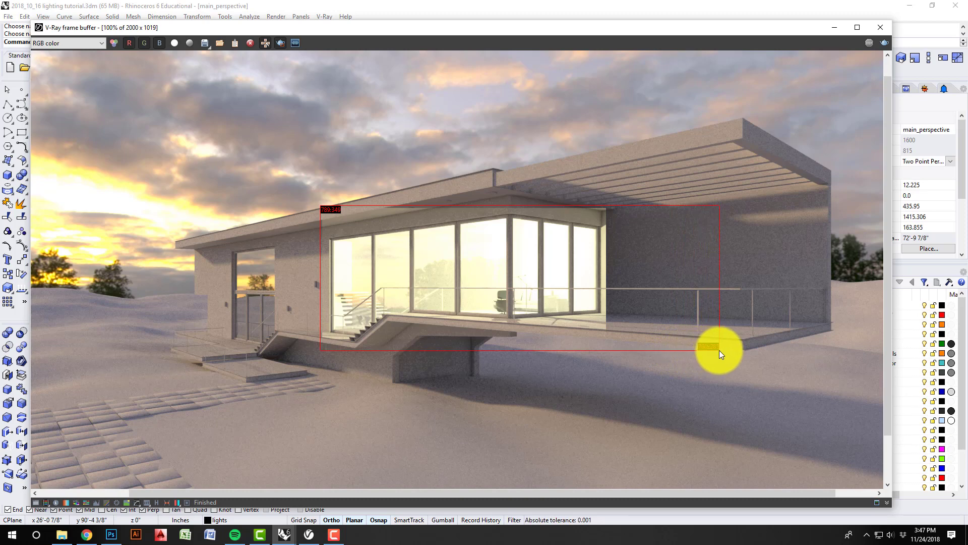
drag(719, 350, 833, 346)
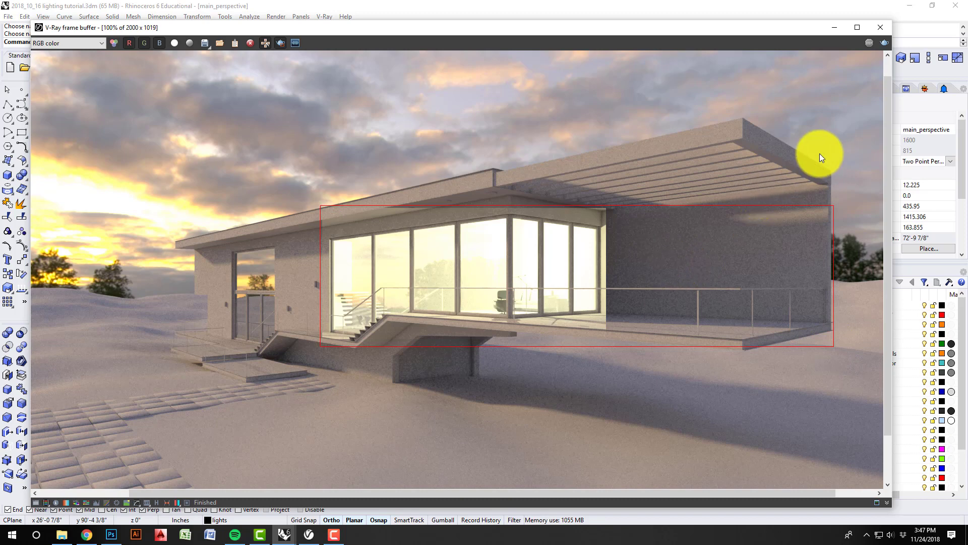
click(884, 43)
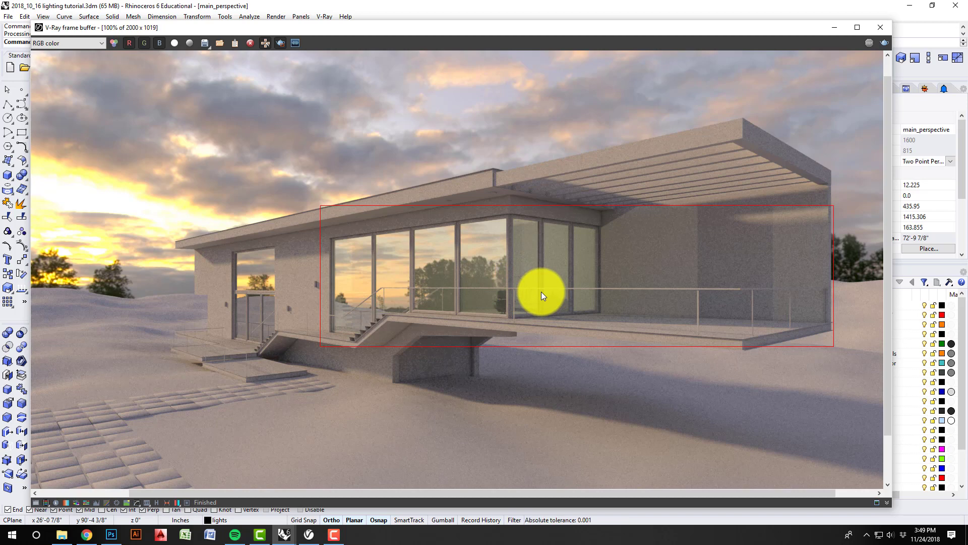
Examine the region render up close, checking the living room glazing, interior brightness and terrace.
scroll(532, 292, up, 1)
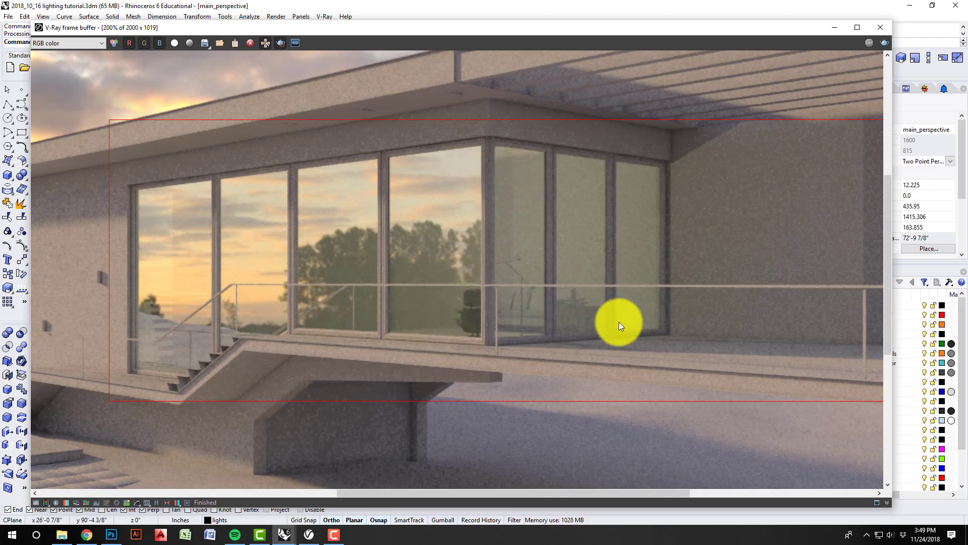
scroll(598, 314, down, 1)
scroll(406, 327, up, 1)
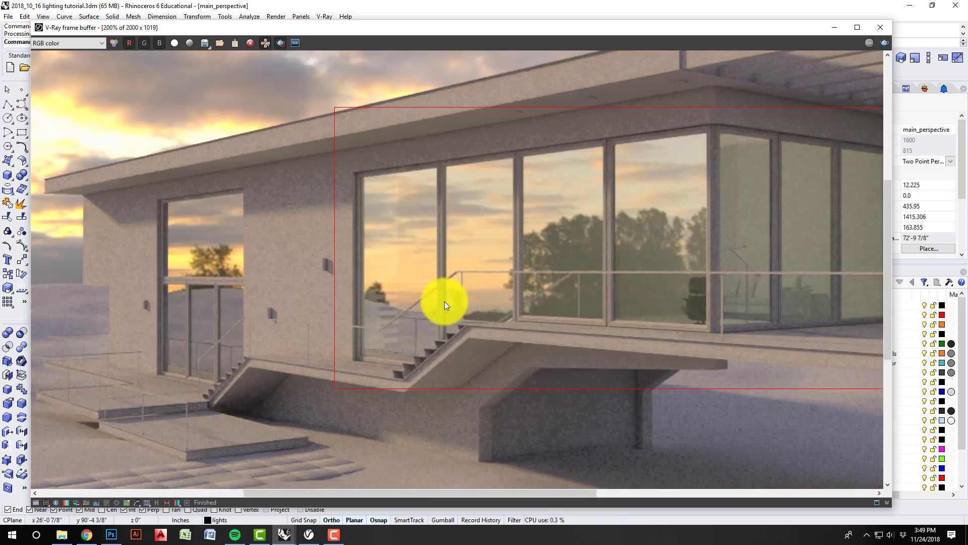
scroll(453, 301, up, 1)
scroll(384, 291, down, 2)
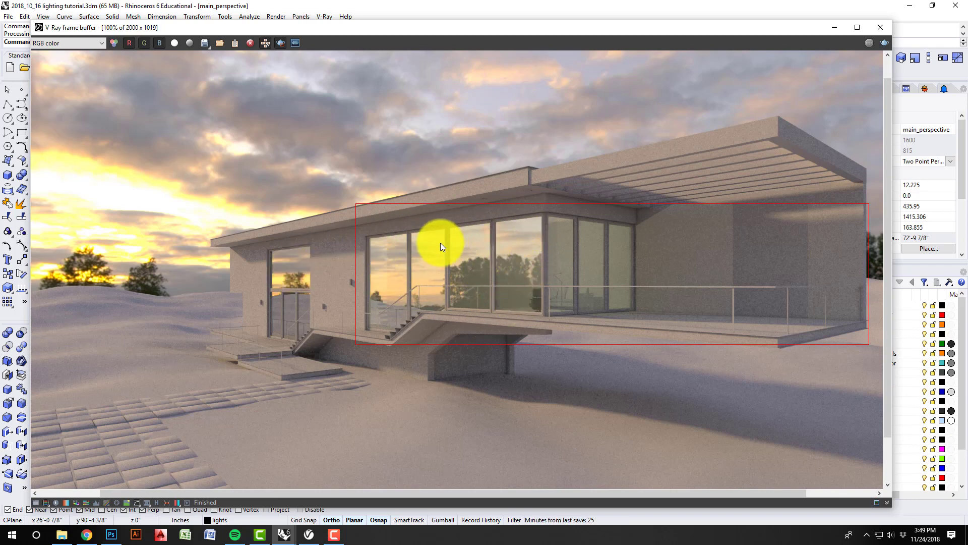
scroll(623, 248, up, 1)
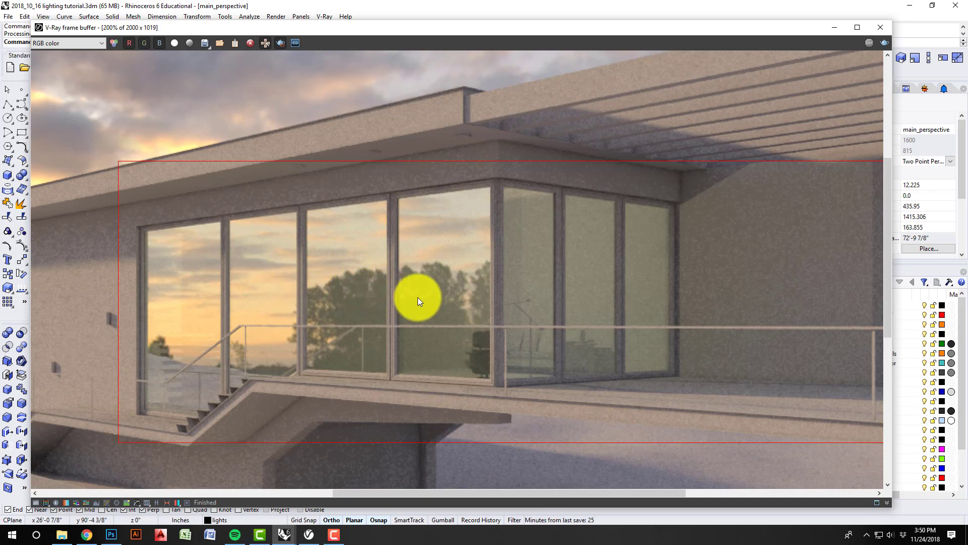
scroll(480, 309, down, 5)
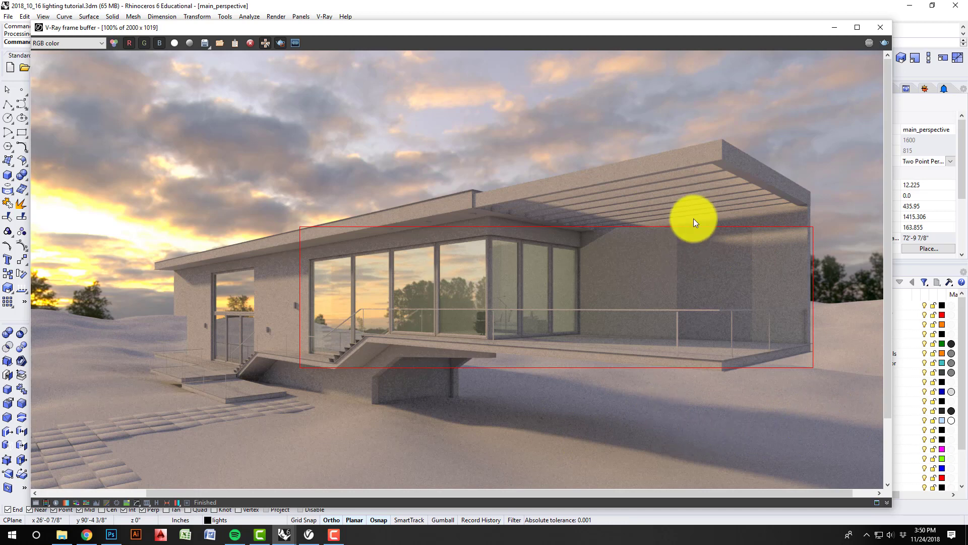
Set the omni light's shadow radius to 2 in the V-Ray Asset Editor and return to the V-Ray frame buffer.
click(836, 26)
click(750, 57)
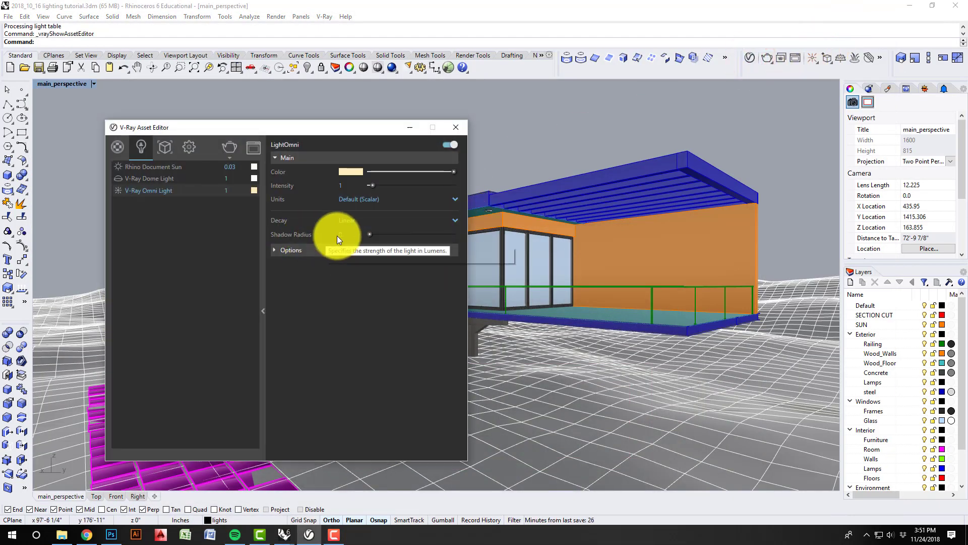
drag(370, 235, 381, 235)
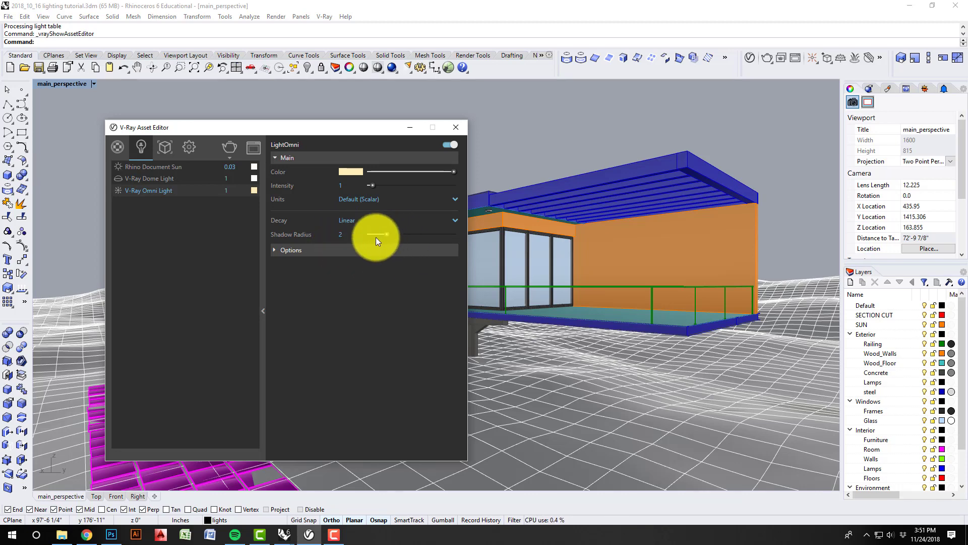
click(285, 534)
click(326, 499)
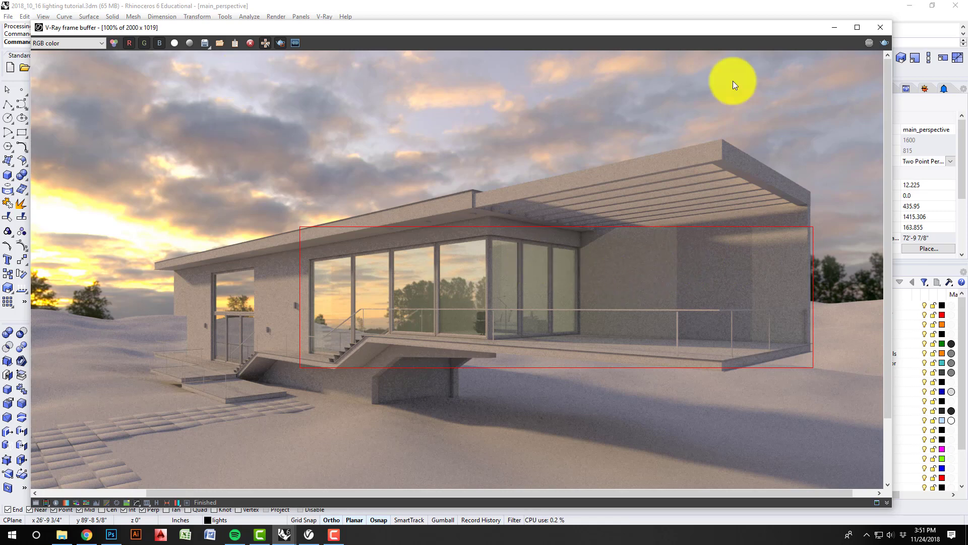
Draw a narrow vertical render region across the terrace's back wall and render it.
click(281, 43)
drag(702, 215, 657, 345)
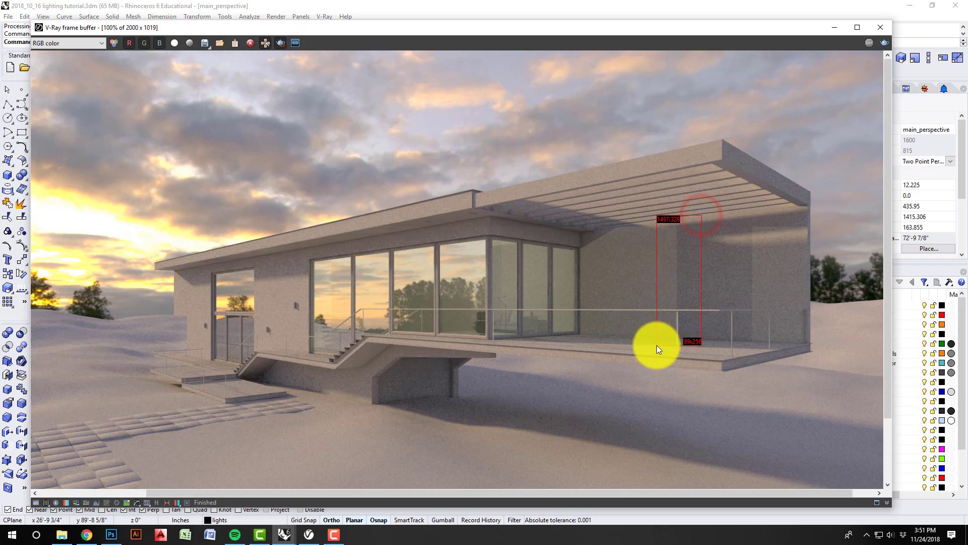
click(886, 43)
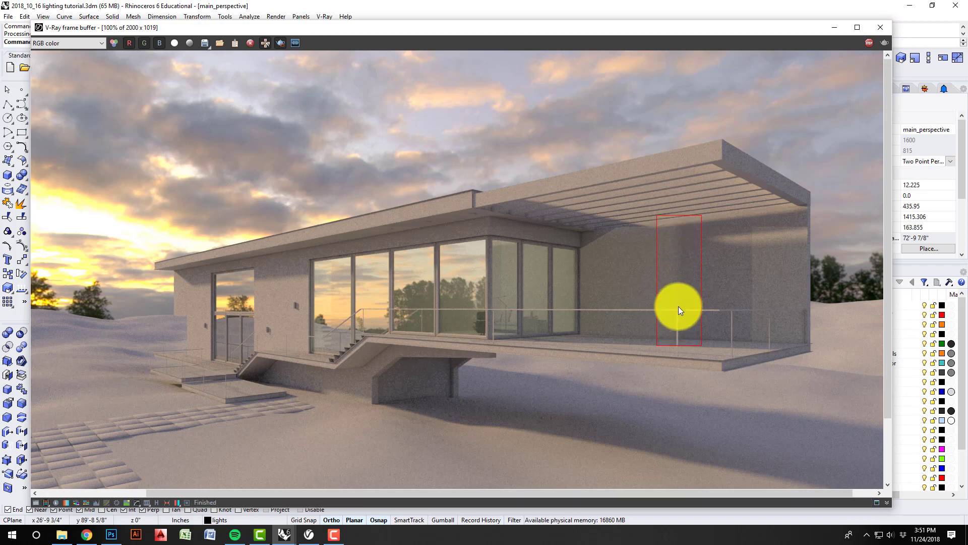
Replace the region with a small one where the windows' upper corner meets the terrace wall, render it, and turn region rendering off.
click(281, 43)
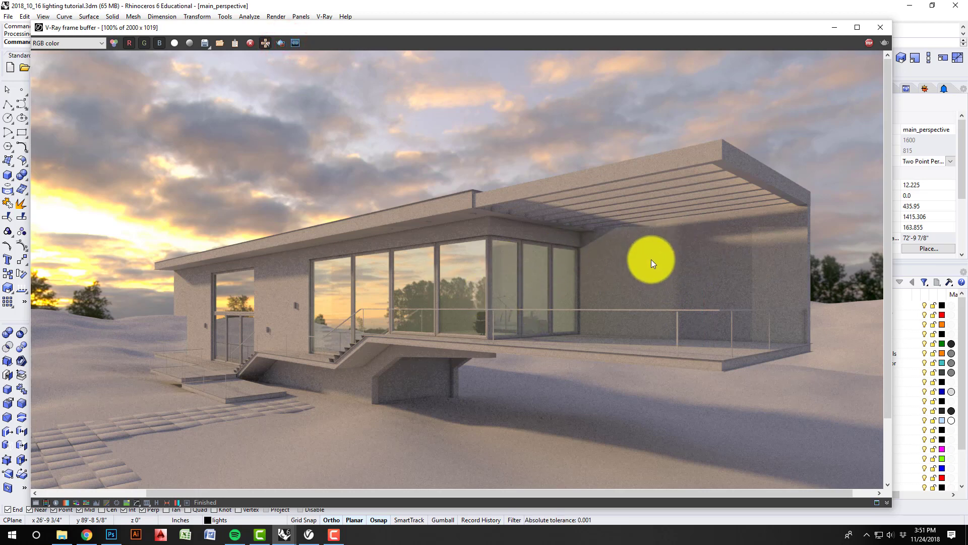
click(281, 43)
drag(619, 221, 568, 259)
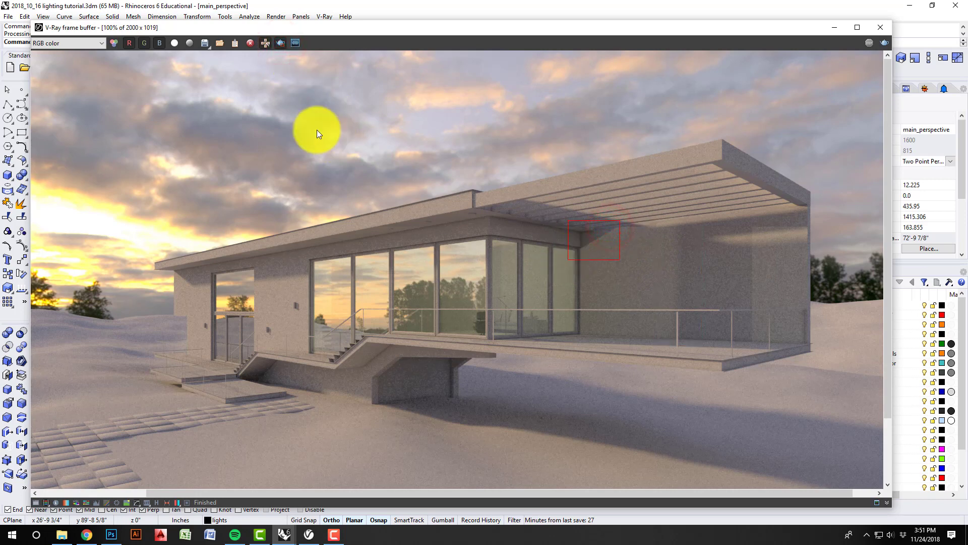
click(884, 43)
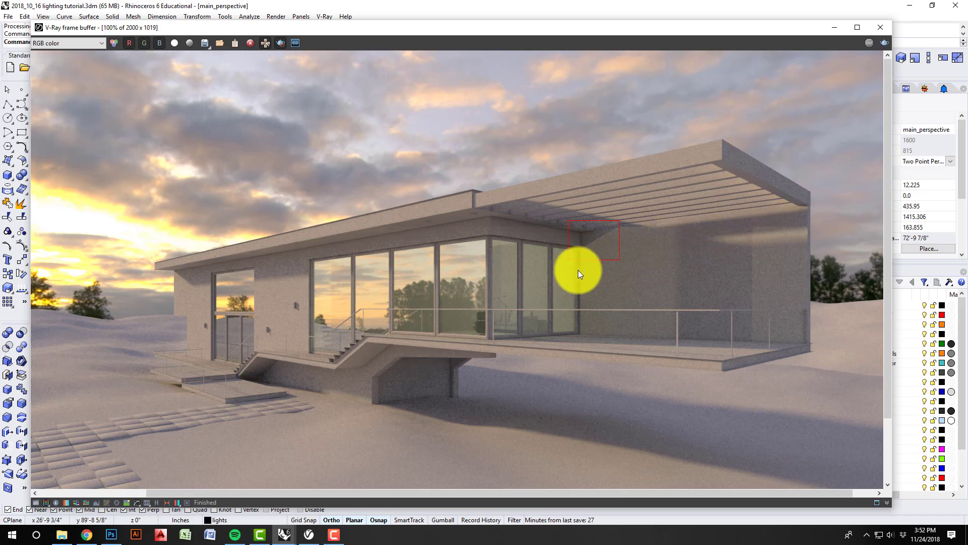
click(281, 43)
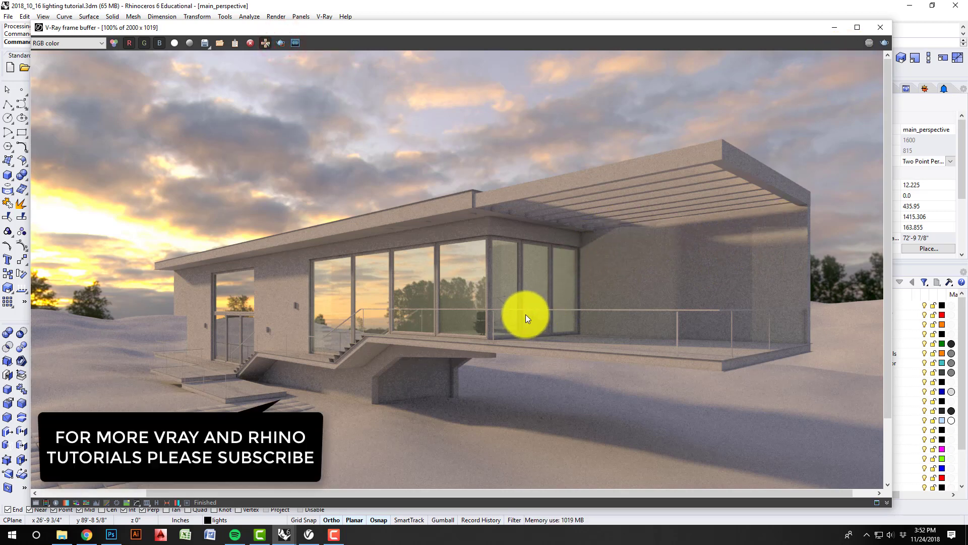